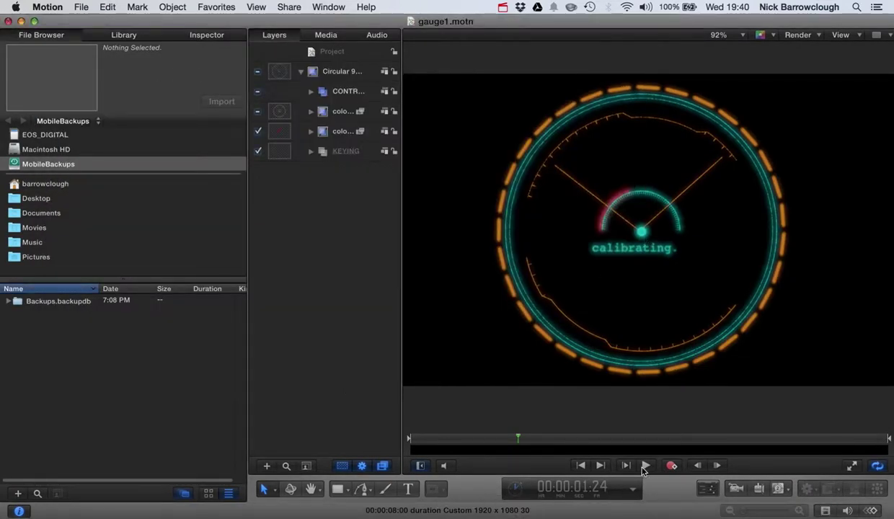
Step: Preview the finished gauge animation up to 00:00:03:00, then switch to the desktop space
left_click(646, 465)
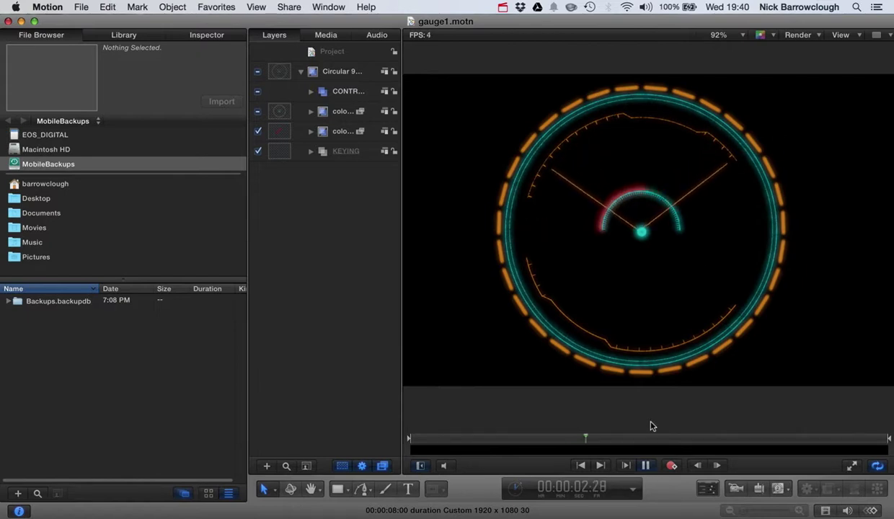
left_click(644, 464)
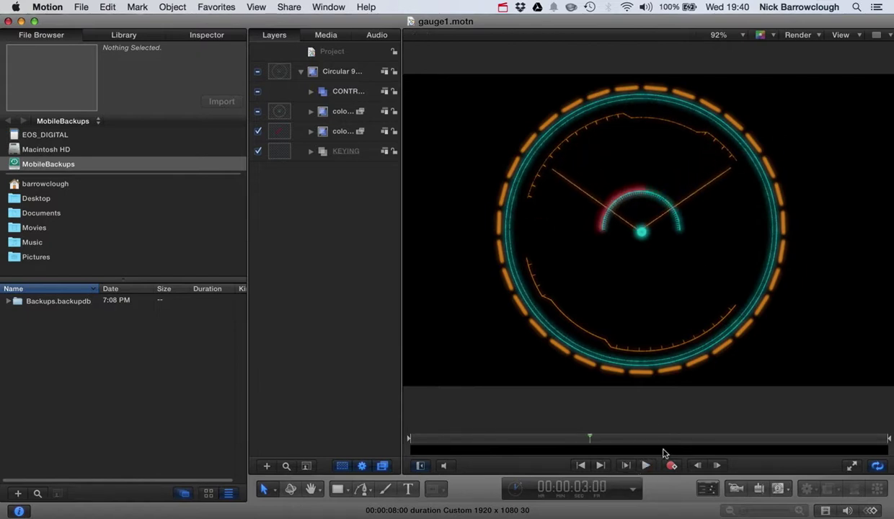
key("ctrl+Right")
Step: Open SciFi Watch Tutorial2.mov in QuickTime Player and play it
left_click(790, 352)
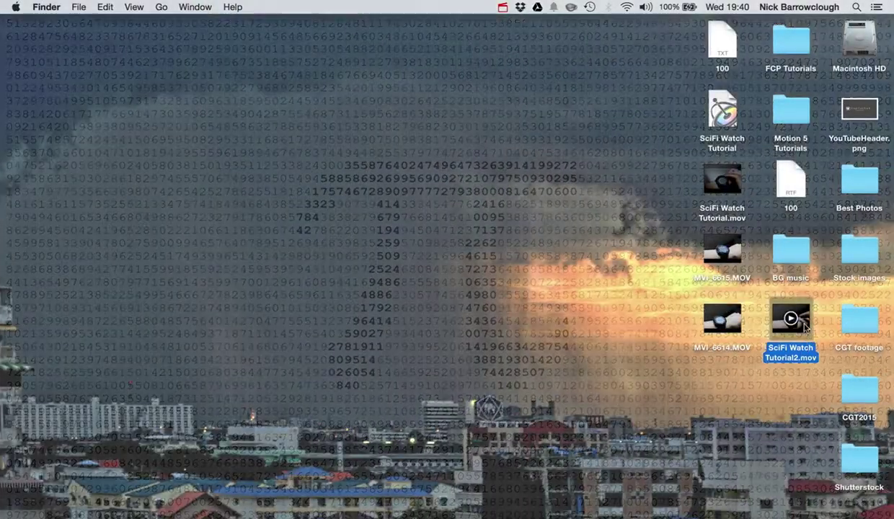
double_click(791, 354)
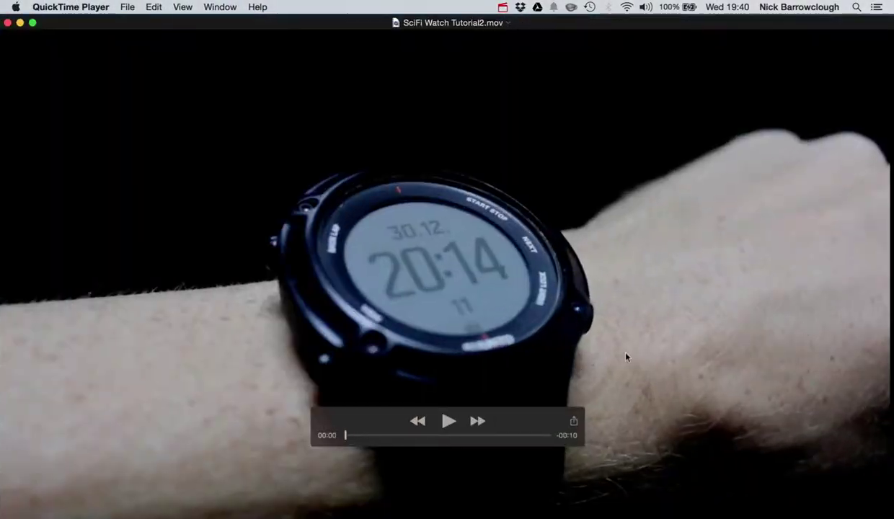
left_click(448, 421)
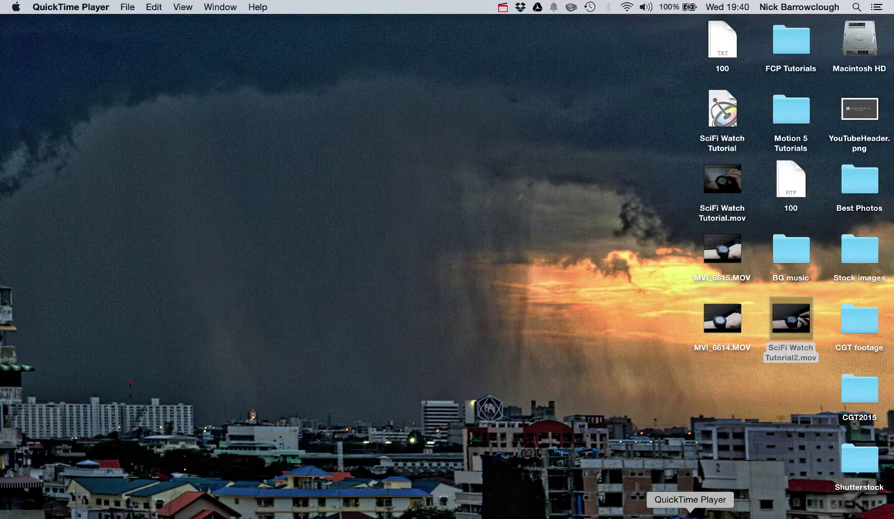
Step: Restore the Untitled project and preview its teal and orange rings and tick arc animating in from the start
left_click(624, 513)
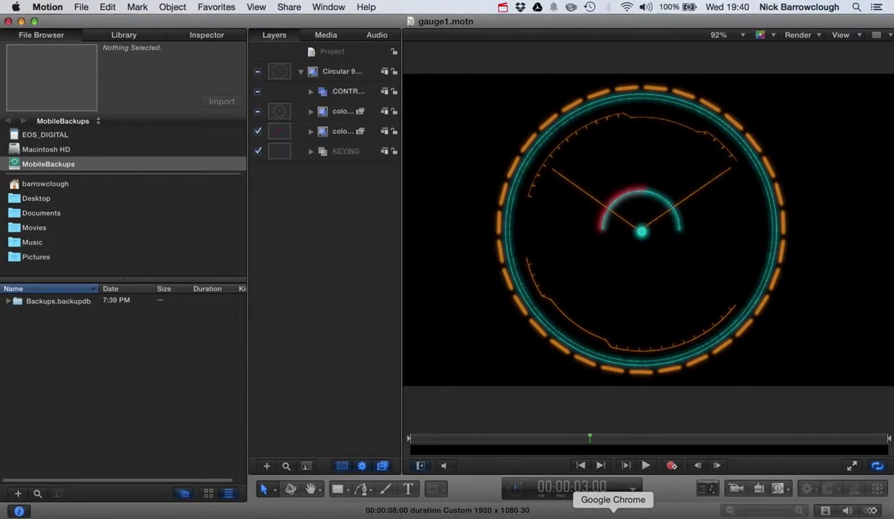
left_click(822, 513)
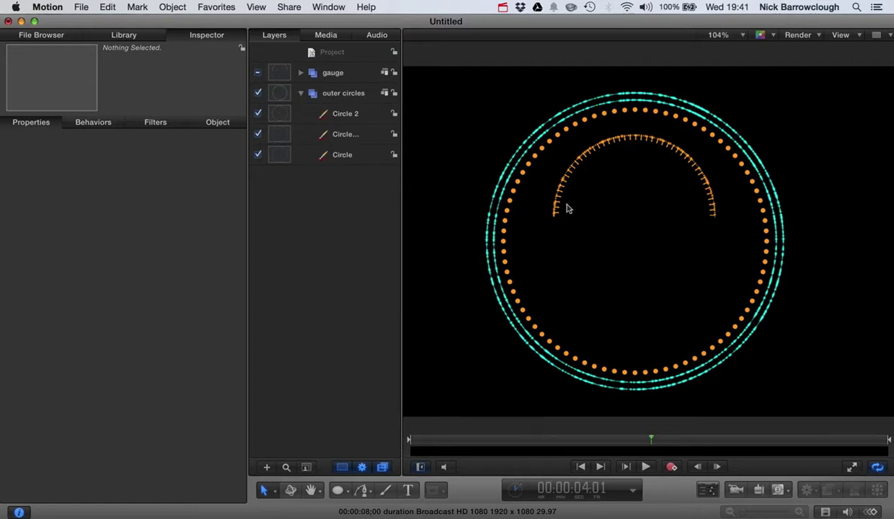
left_click(580, 466)
left_click(645, 466)
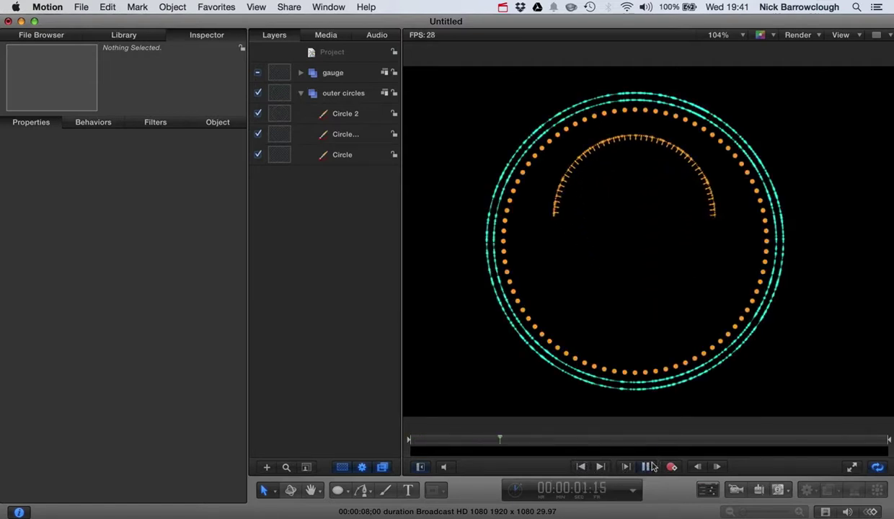
left_click(647, 467)
left_click_drag(526, 441, 495, 440)
Step: Expand the gauge group and duplicate the Circle 1 arc layer
left_click(336, 489)
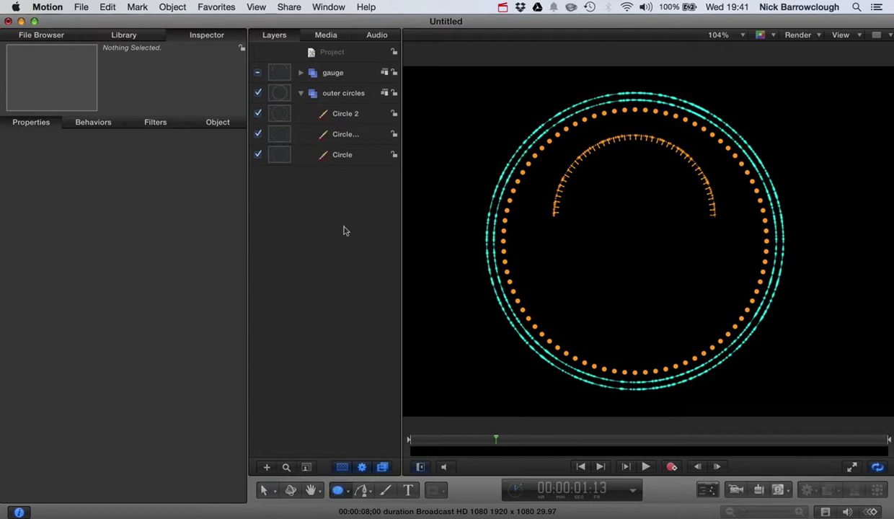
left_click(302, 75)
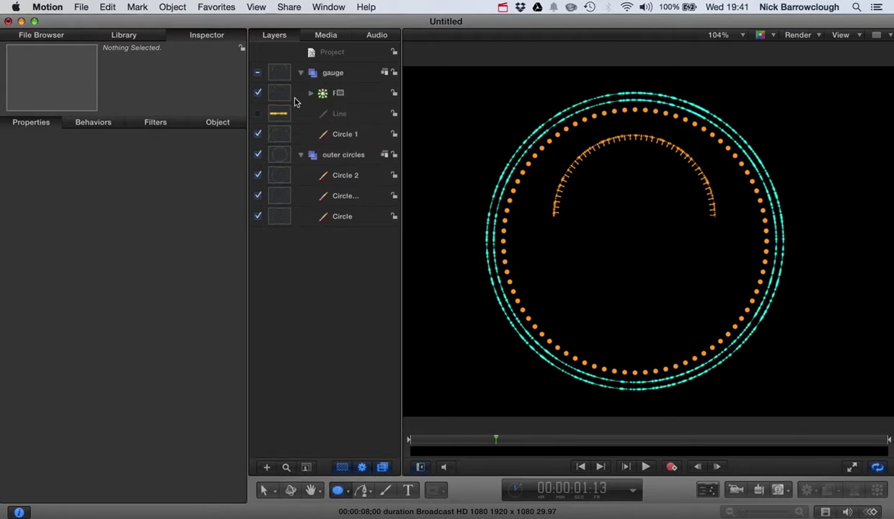
left_click(278, 134)
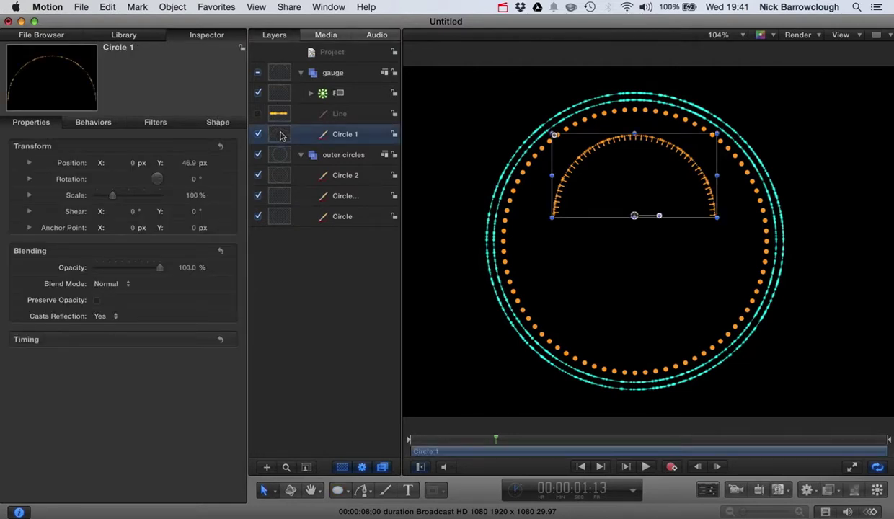
right_click(282, 136)
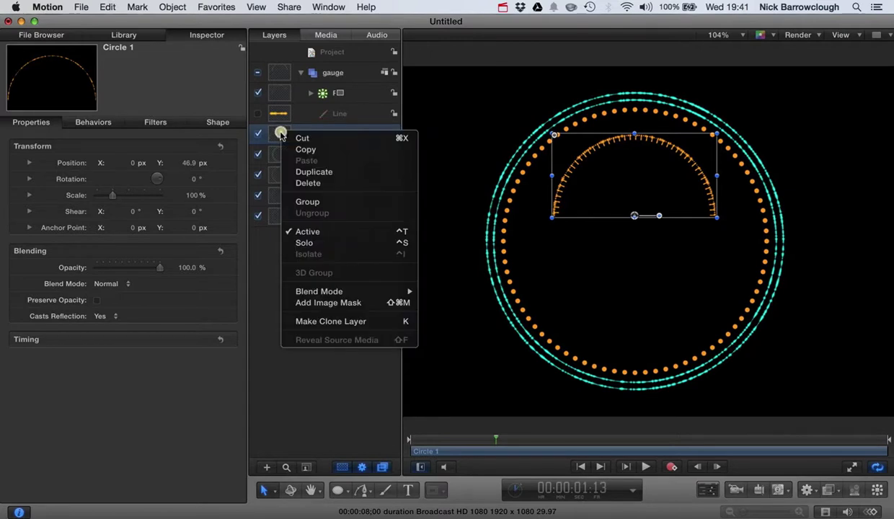
left_click(308, 172)
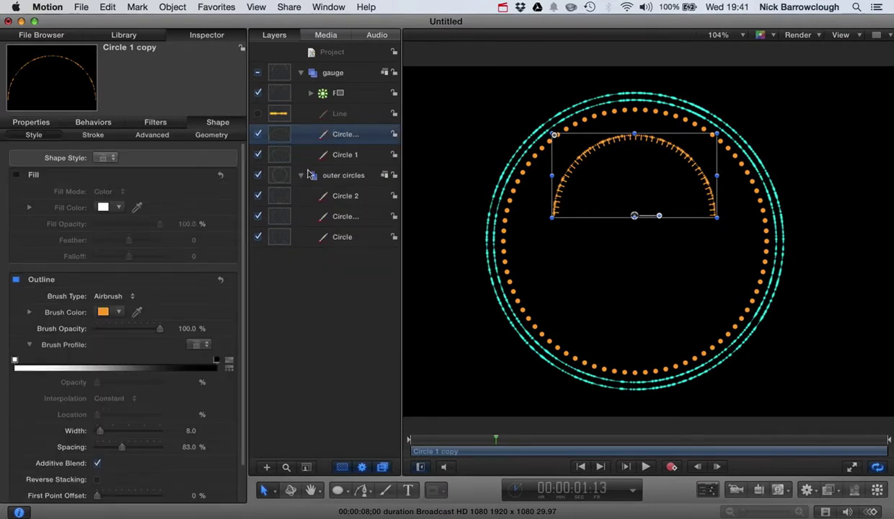
Step: Make the copy's outline red with a width of 41
left_click(103, 312)
left_click(283, 435)
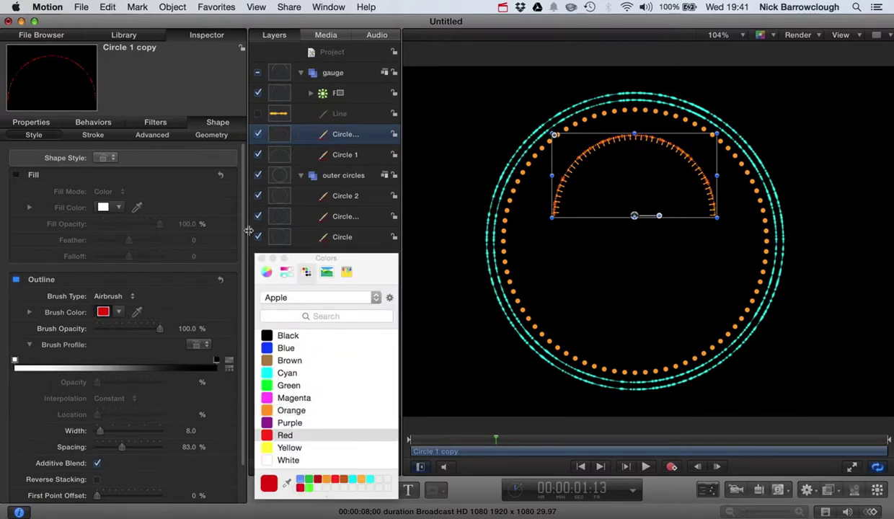
left_click(262, 258)
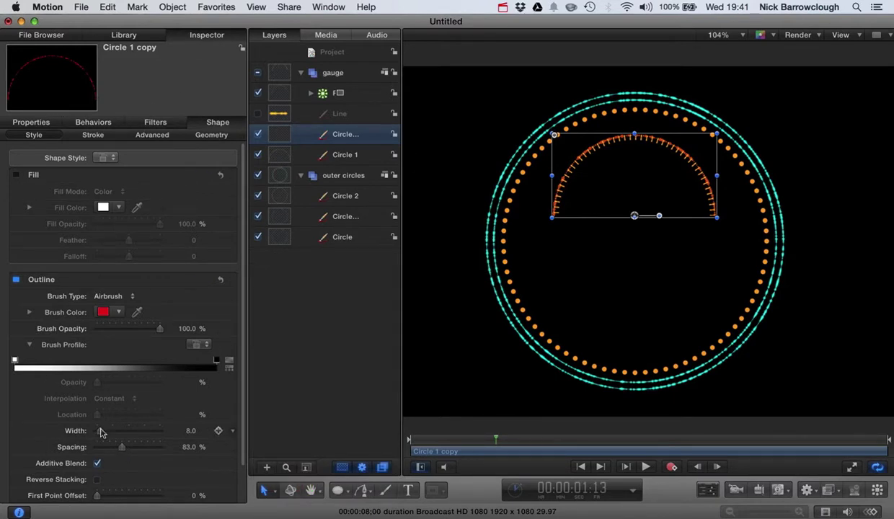
left_click_drag(100, 432, 122, 432)
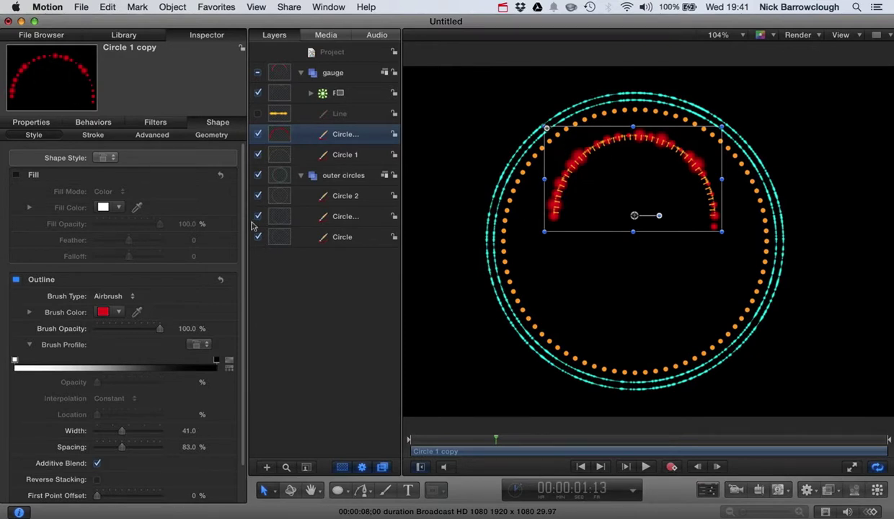
Step: Change the red arc's outline to a Solid brush with width 12
left_click(108, 297)
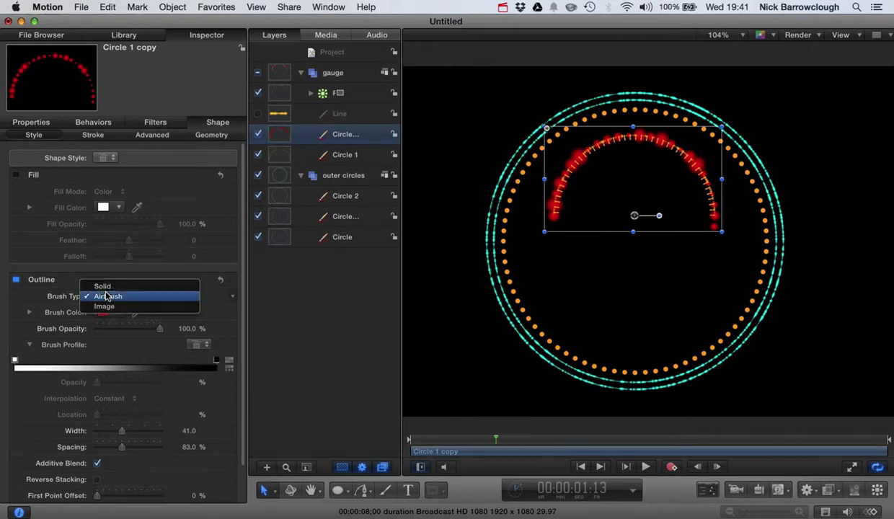
left_click(103, 286)
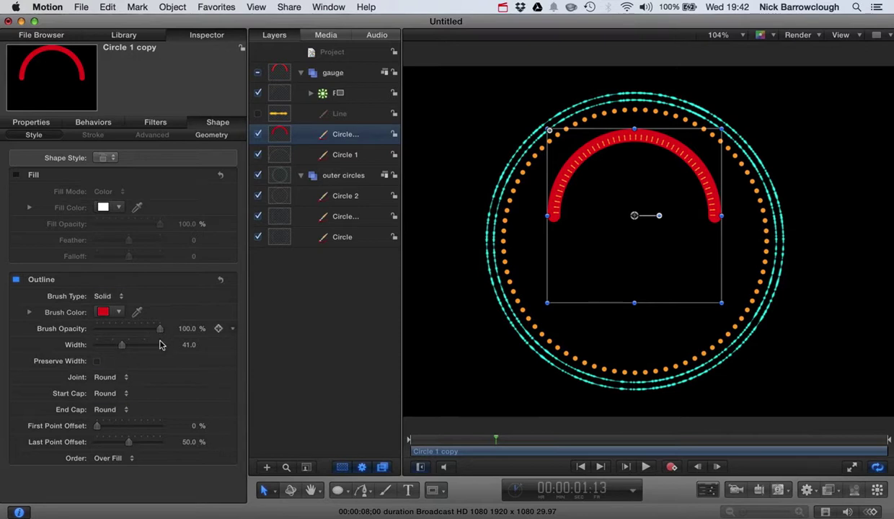
left_click_drag(124, 346, 105, 347)
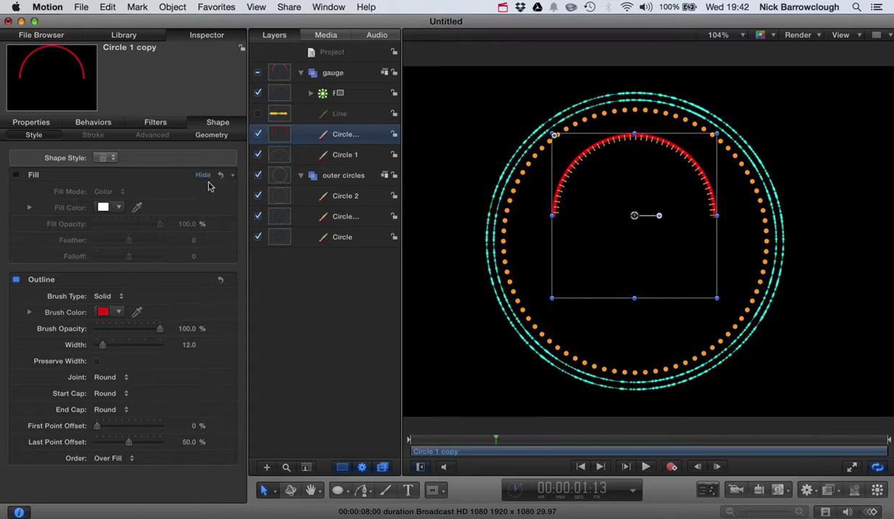
Step: Scale the red arc up to 103% in the Properties inspector
left_click(41, 123)
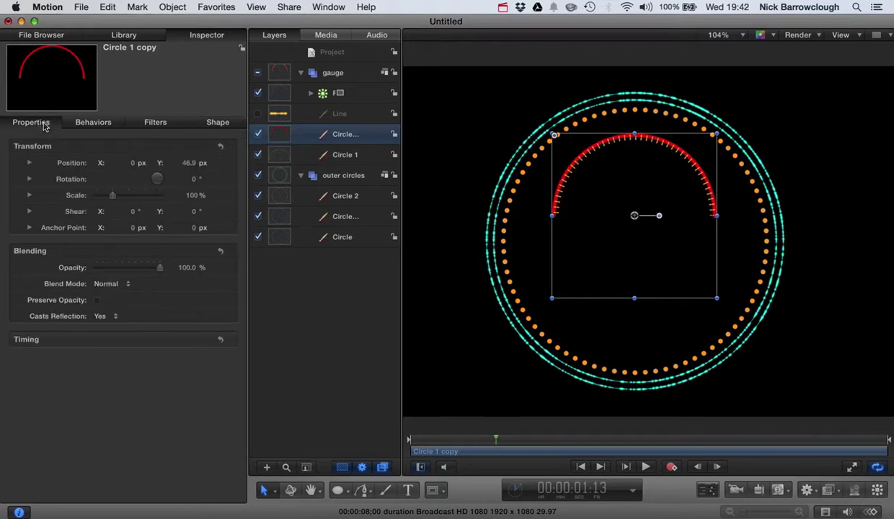
scroll(649, 152, "up", 5)
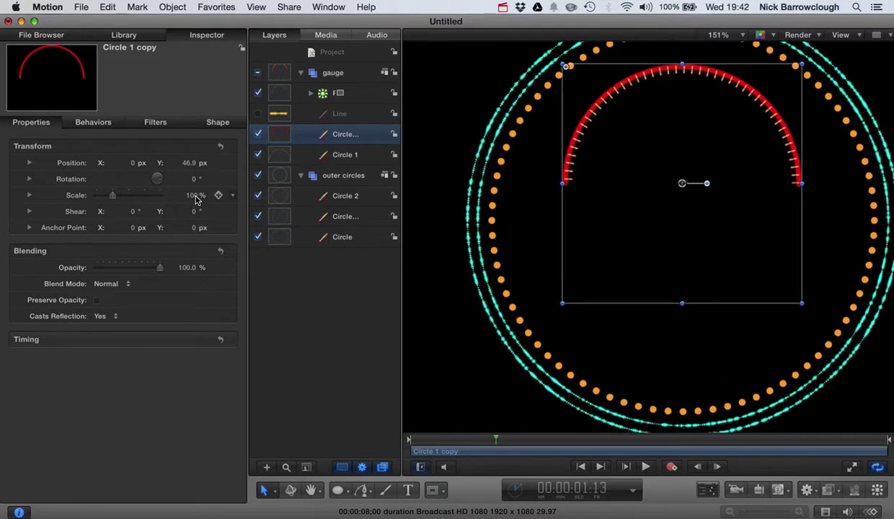
left_click_drag(196, 196, 195, 197)
Step: Set both the Start Cap and End Cap of the red arc to Square
left_click(206, 123)
left_click(108, 392)
left_click(117, 382)
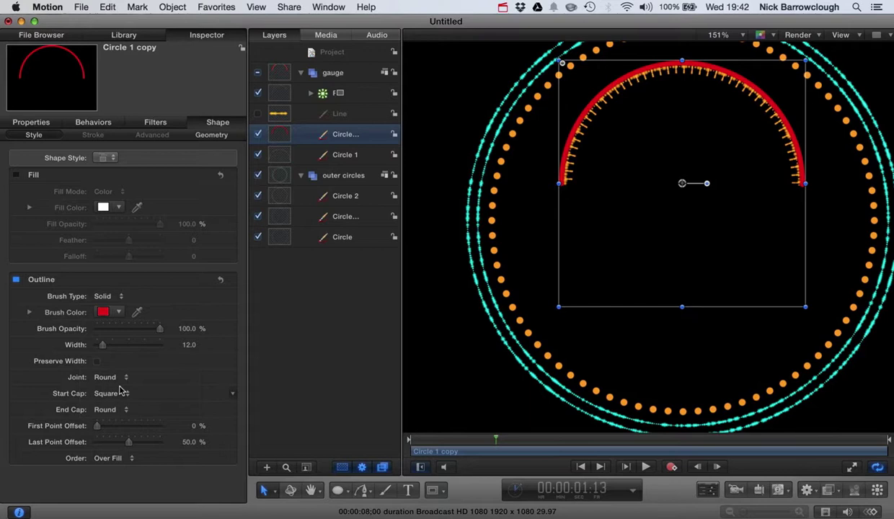
left_click(431, 141)
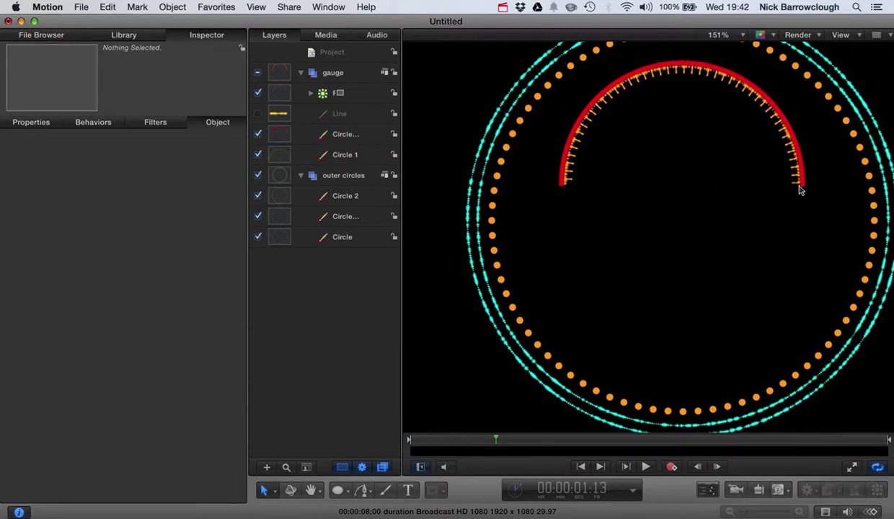
key("super+equal")
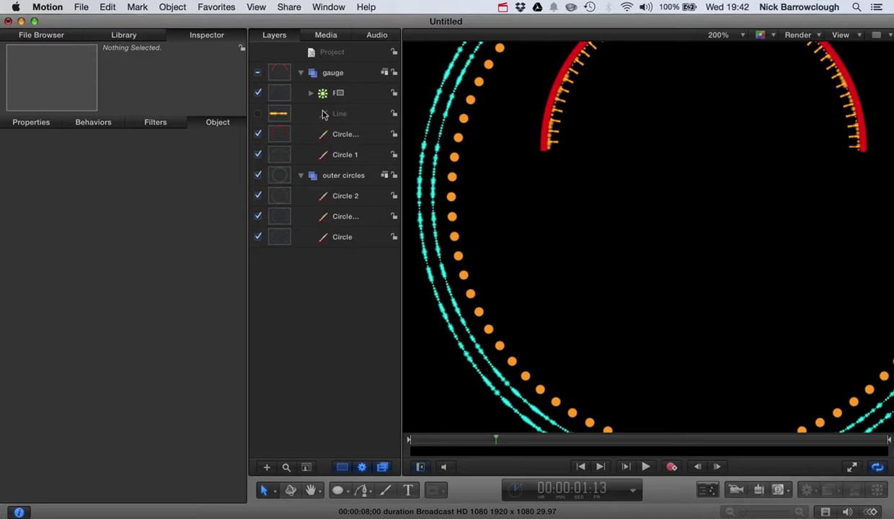
left_click(285, 132)
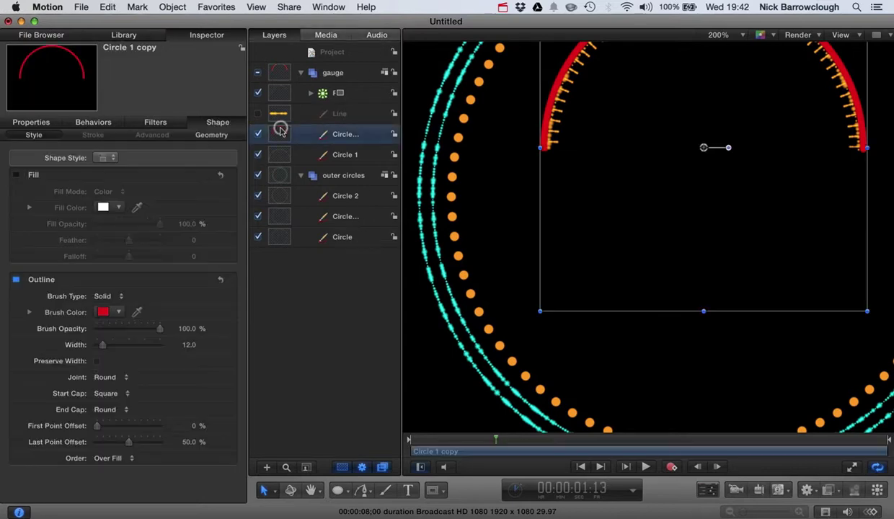
left_click(106, 409)
left_click(119, 399)
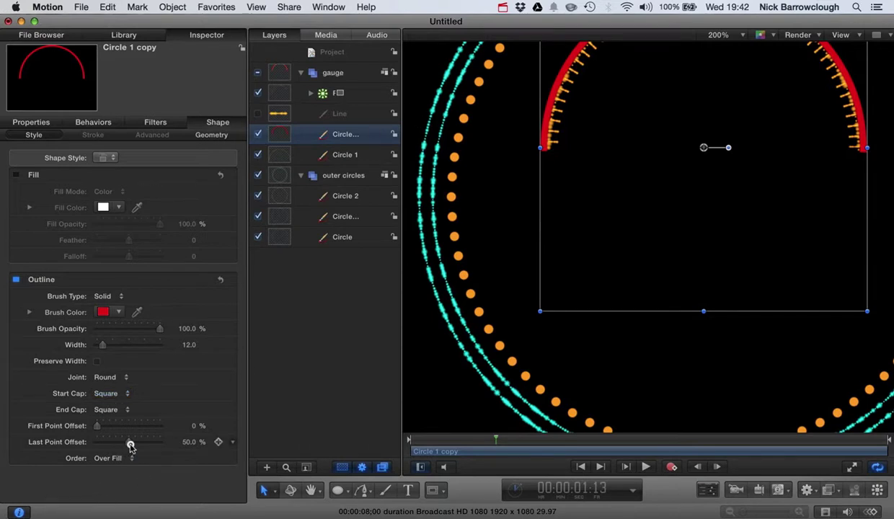
Step: Drag Last Point Offset down to 29.01% to shorten the red arc
mouse_move(130, 445)
left_mouse_down()
mouse_move(115, 443)
mouse_move(124, 443)
left_mouse_up()
scroll(634, 237, "up", 5)
scroll(634, 237, "right", 4)
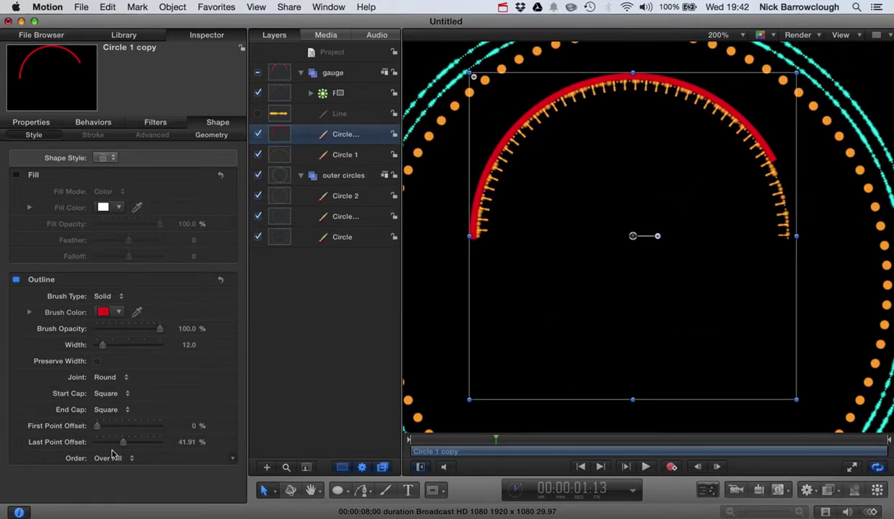
mouse_move(124, 445)
left_mouse_down()
mouse_move(98, 444)
mouse_move(117, 445)
left_mouse_up()
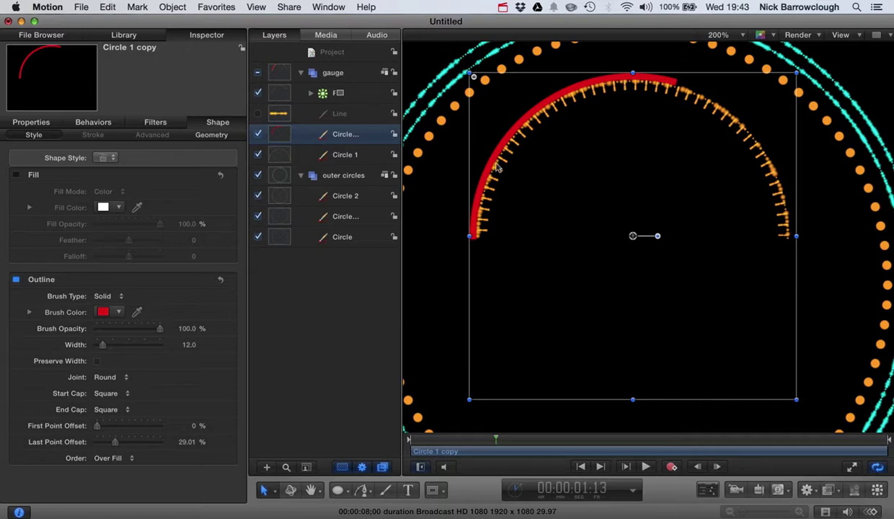
Step: Add a Randomize parameter behavior to the red arc's Last Point Offset
left_click(51, 447)
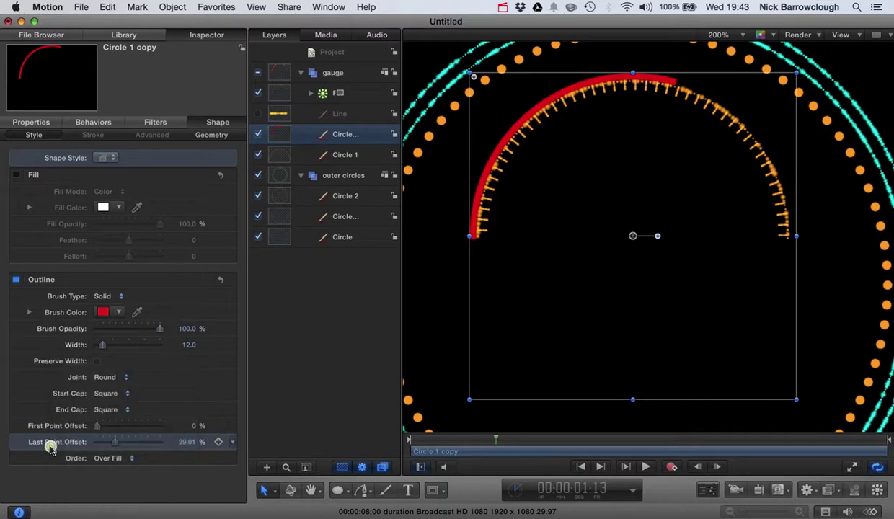
right_click(51, 449)
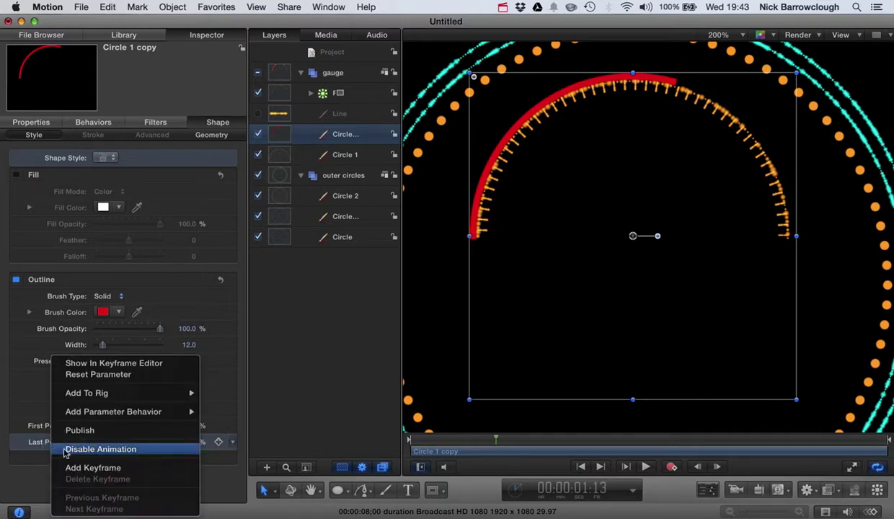
mouse_move(137, 412)
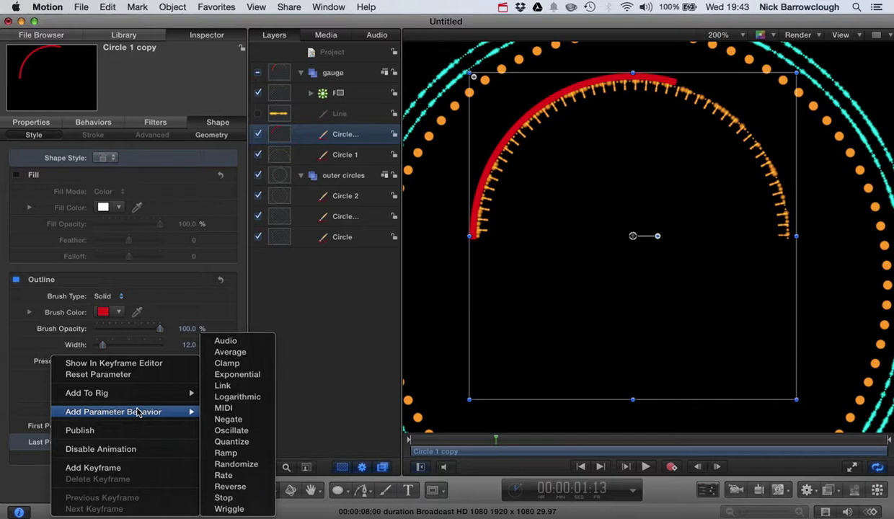
left_click(245, 463)
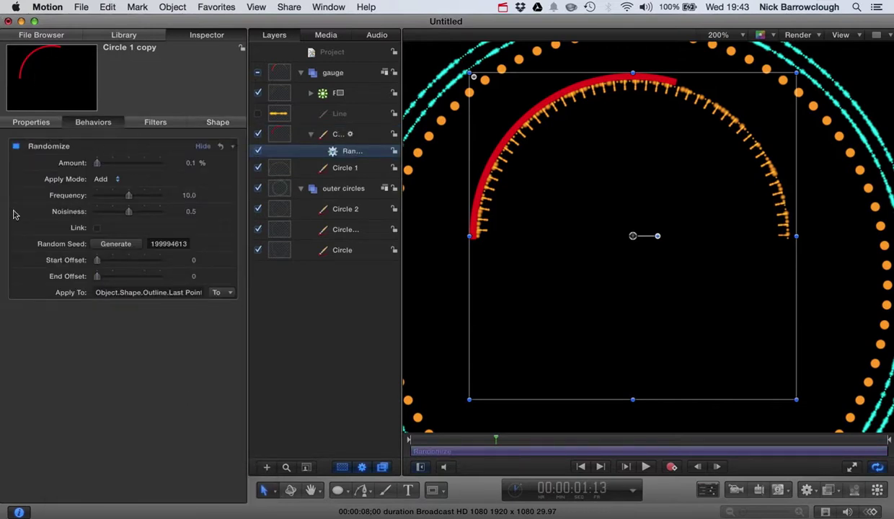
left_click(219, 124)
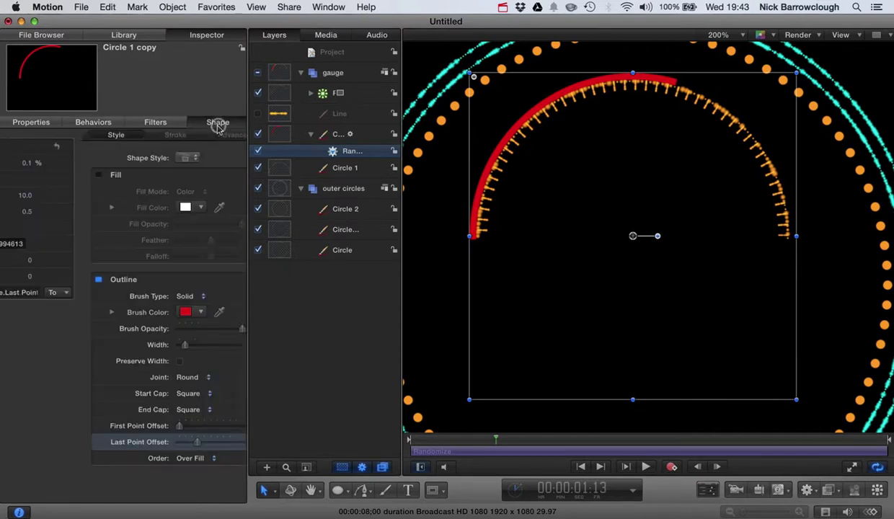
left_click(96, 121)
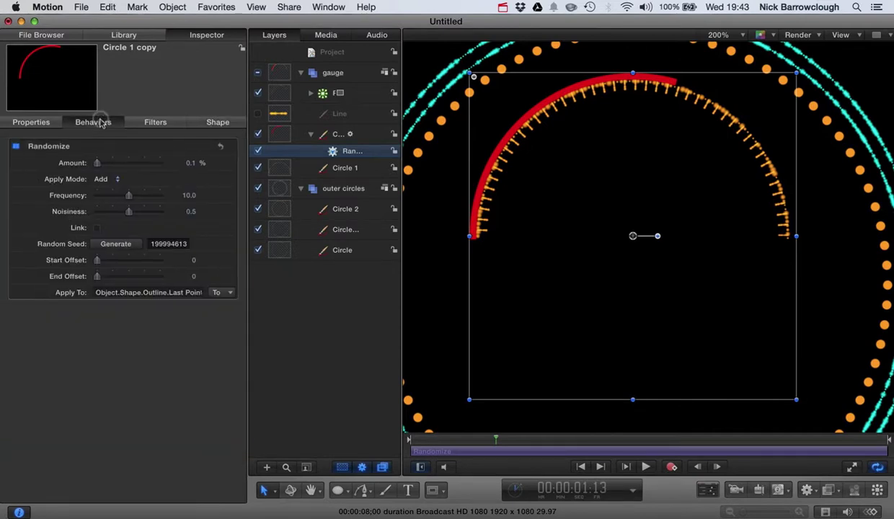
Step: Tune the Randomize behavior to Amount 20.7% and Frequency 1.0, previewing playback between changes
left_click(647, 467)
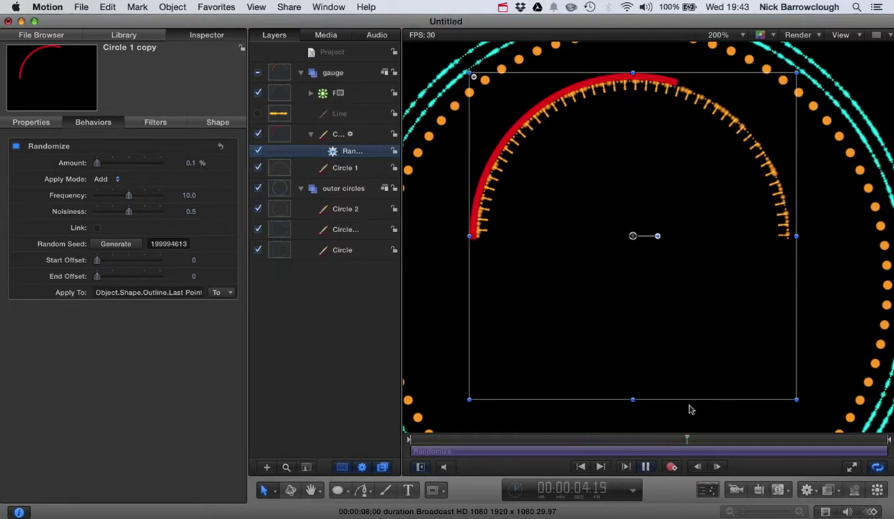
left_click(647, 466)
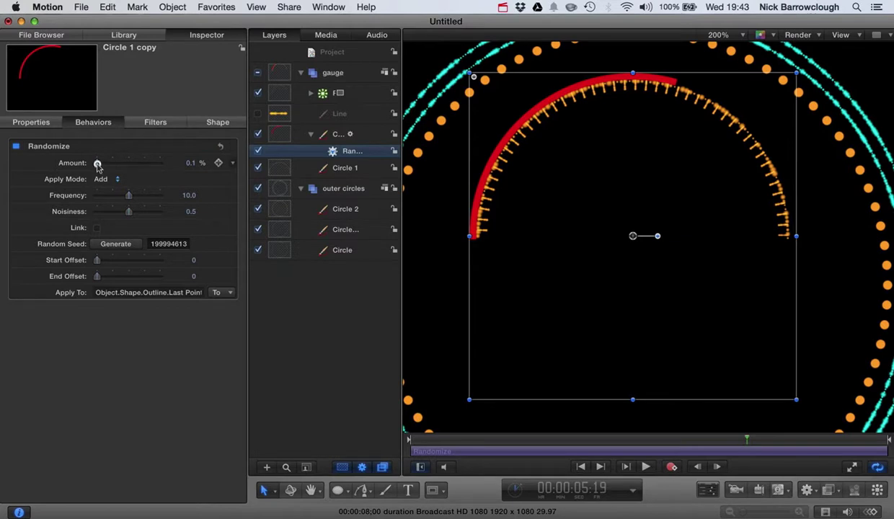
left_click_drag(98, 164, 103, 166)
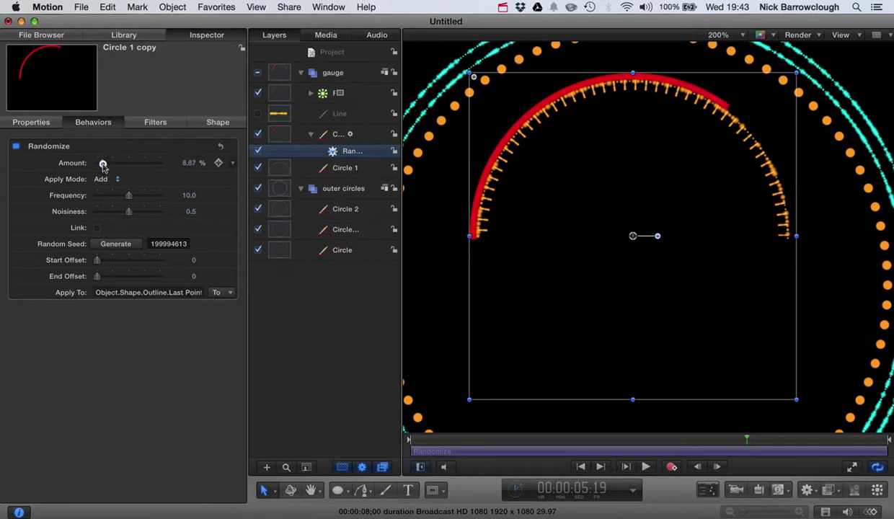
left_click(646, 467)
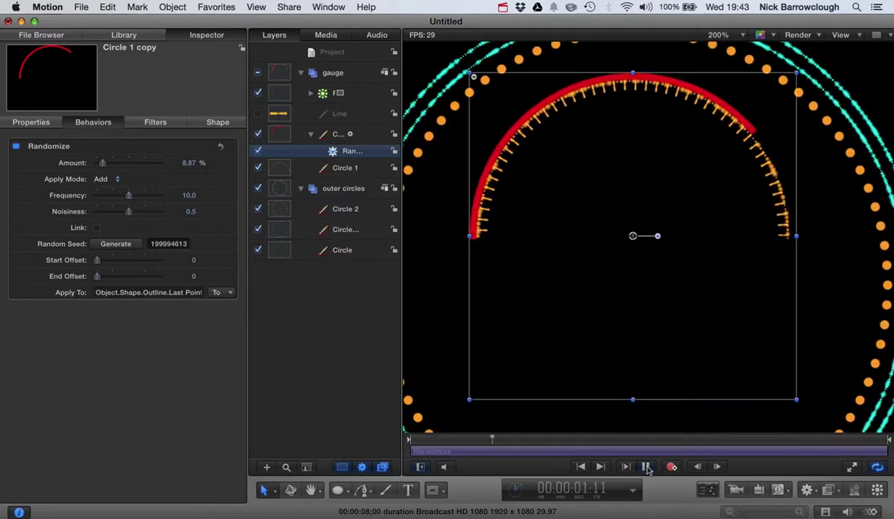
left_click(646, 467)
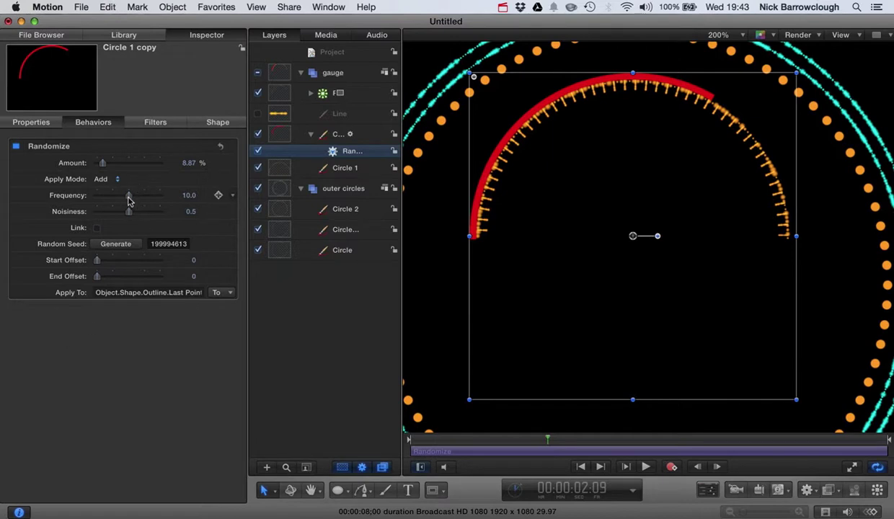
left_click_drag(127, 199, 116, 214)
left_click(645, 467)
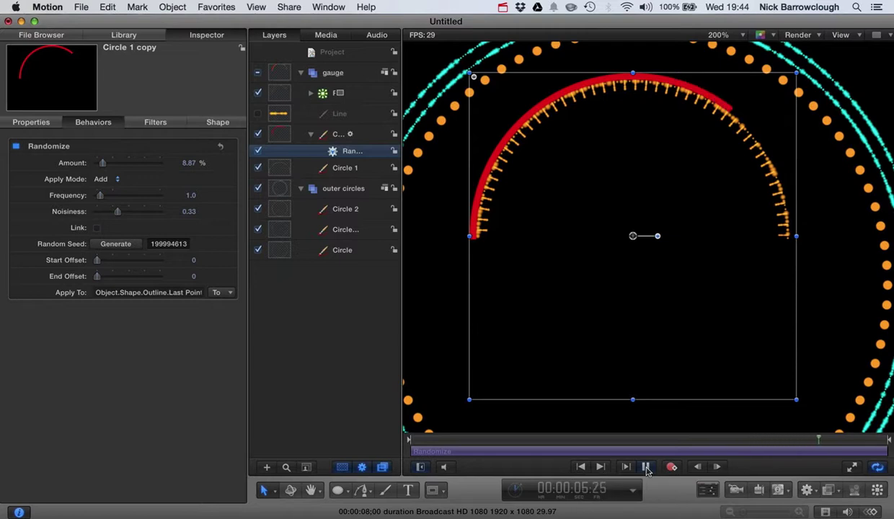
left_click(647, 468)
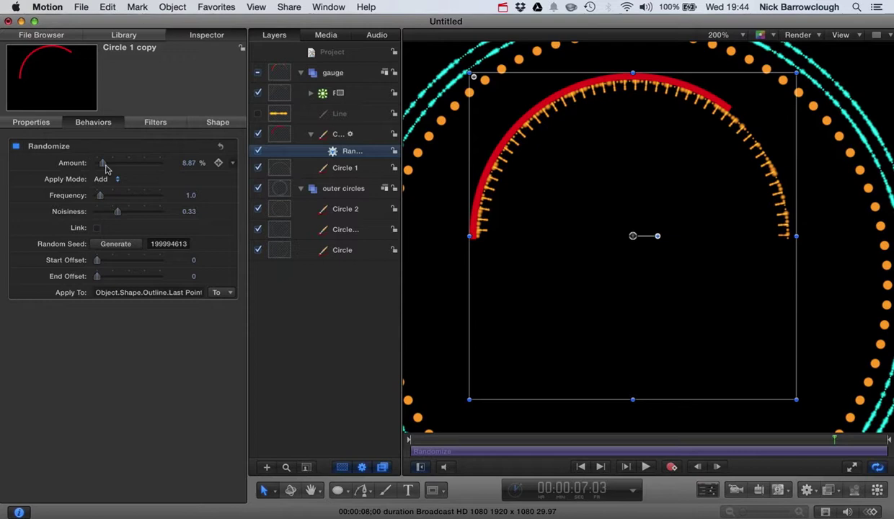
left_click_drag(105, 164, 112, 165)
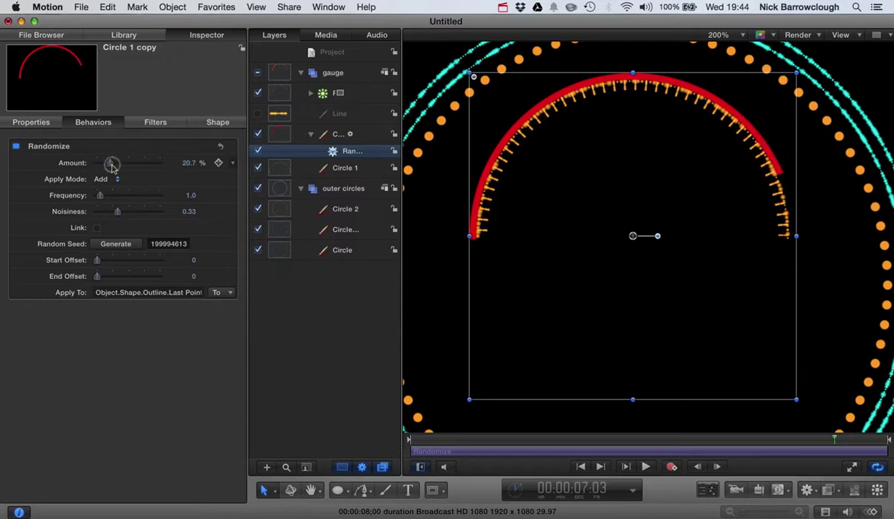
left_click(648, 468)
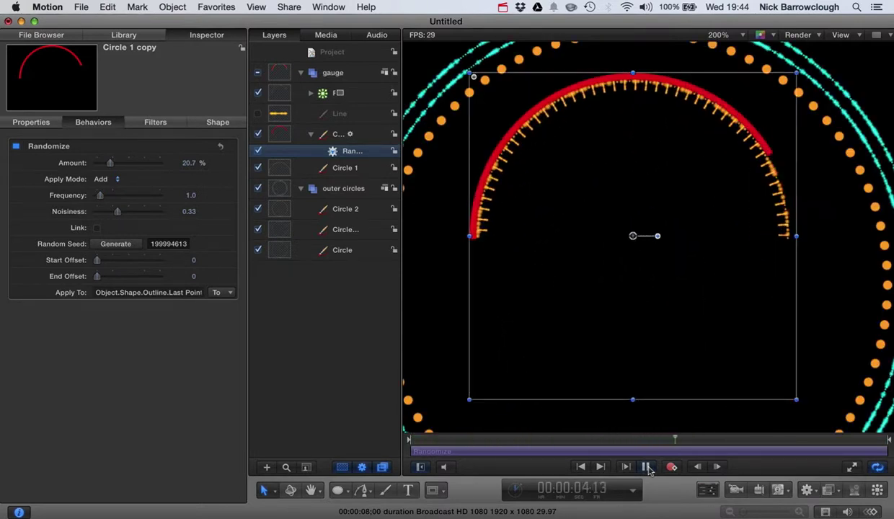
left_click(648, 467)
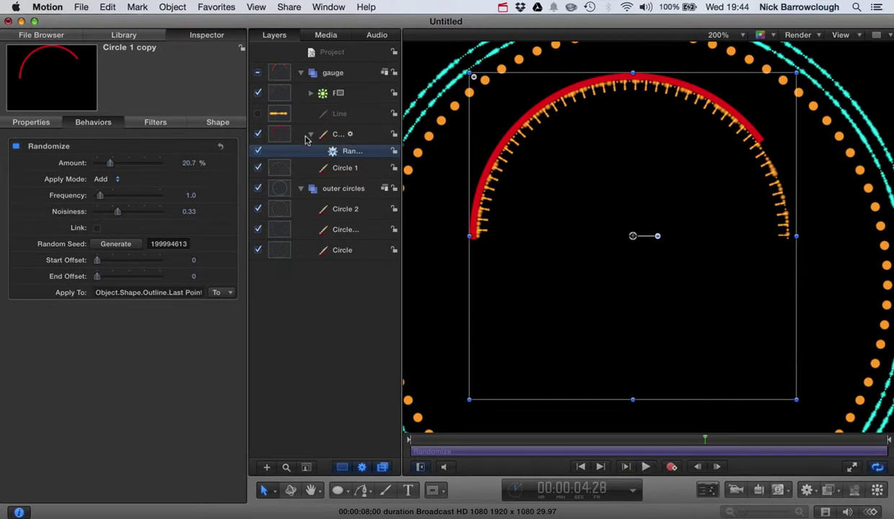
Step: Set Last Point Offset to 10.5% and Randomize Amount to 42.41%, then preview
left_click(216, 124)
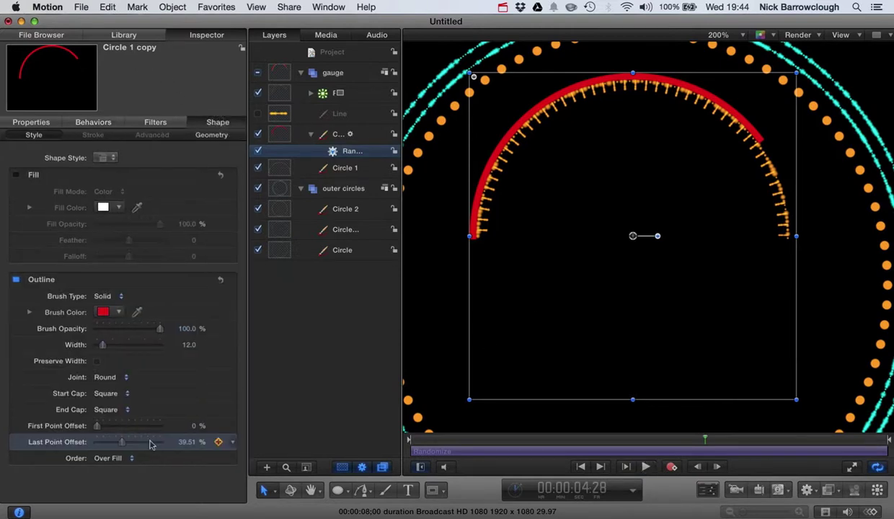
left_click_drag(121, 447, 103, 447)
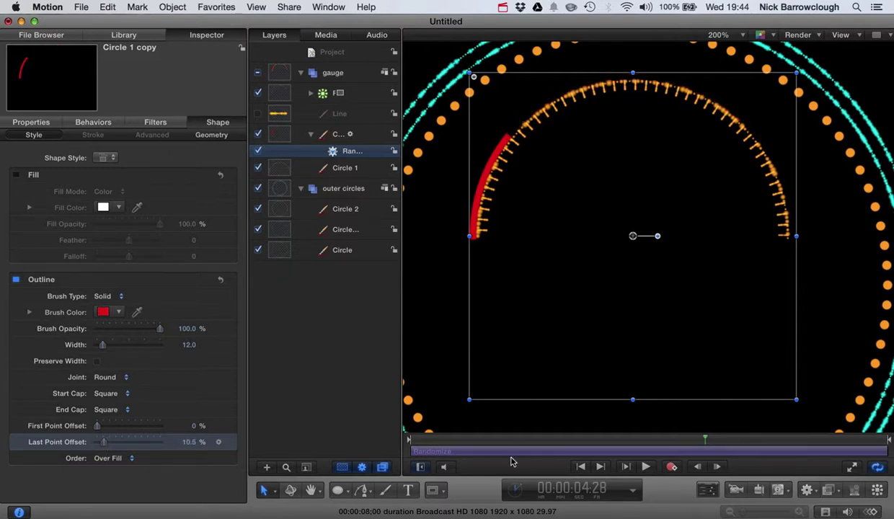
left_click(94, 122)
left_click_drag(110, 163, 123, 163)
left_click(645, 467)
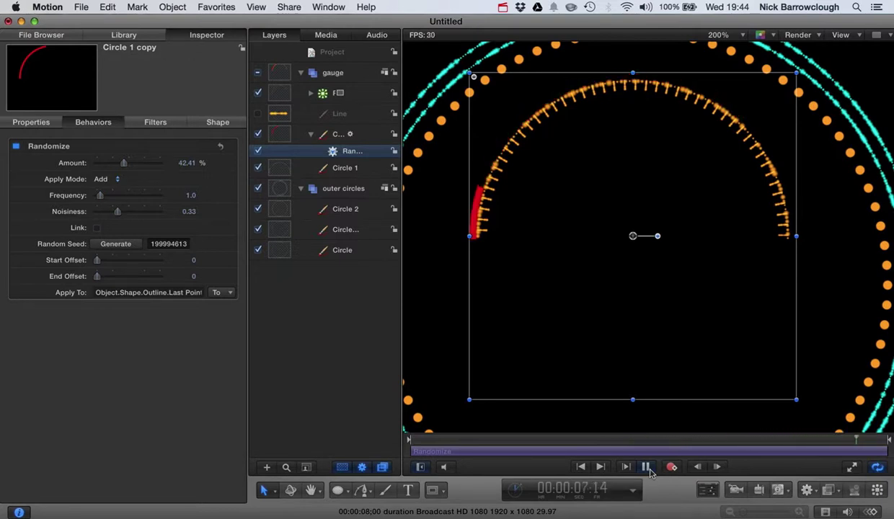
Step: Fit the whole gauge in the canvas with Shift+Z and preview the red arc's random wandering
left_click(645, 466)
key("shift+z")
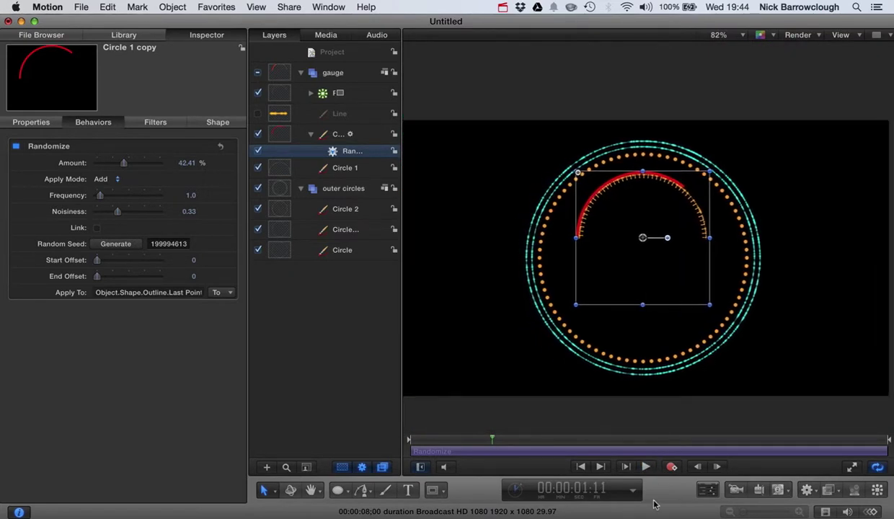
left_click(645, 467)
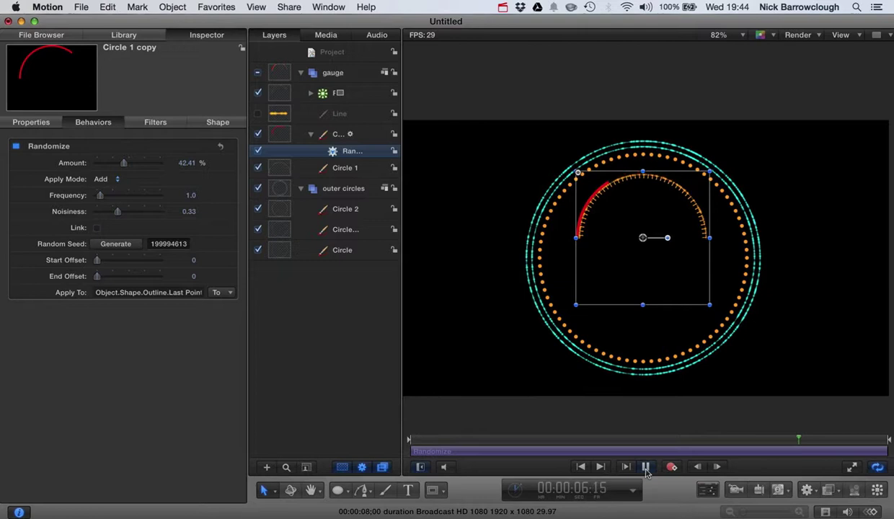
left_click(645, 467)
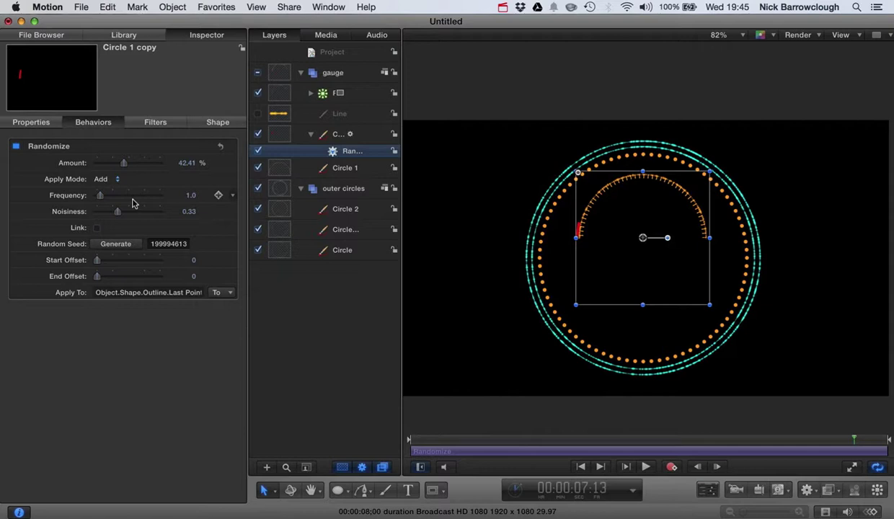
left_click(627, 467)
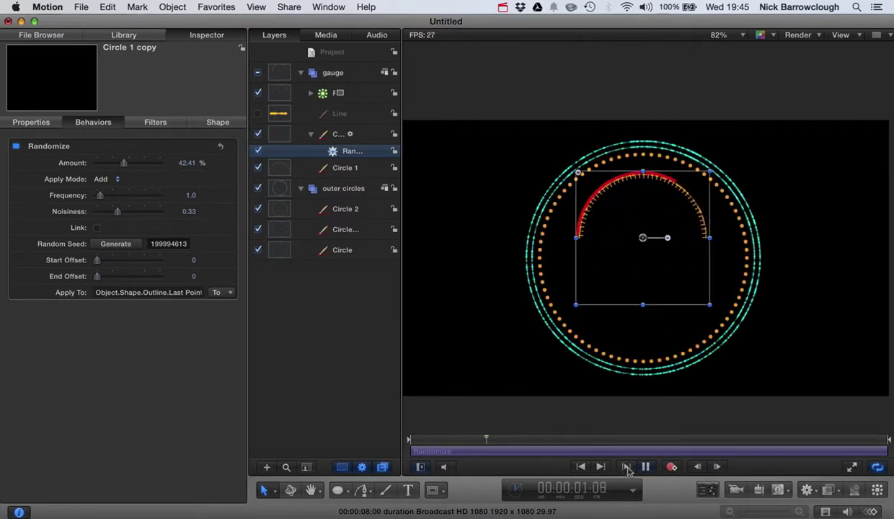
left_click(645, 467)
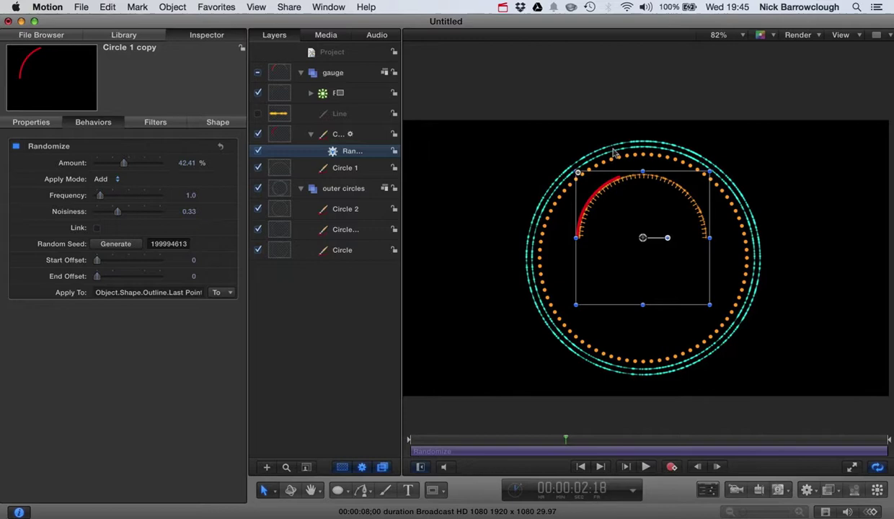
Step: Open the Library's Shape Styles and preview the Ideal Form style
right_click(613, 150)
key("Escape")
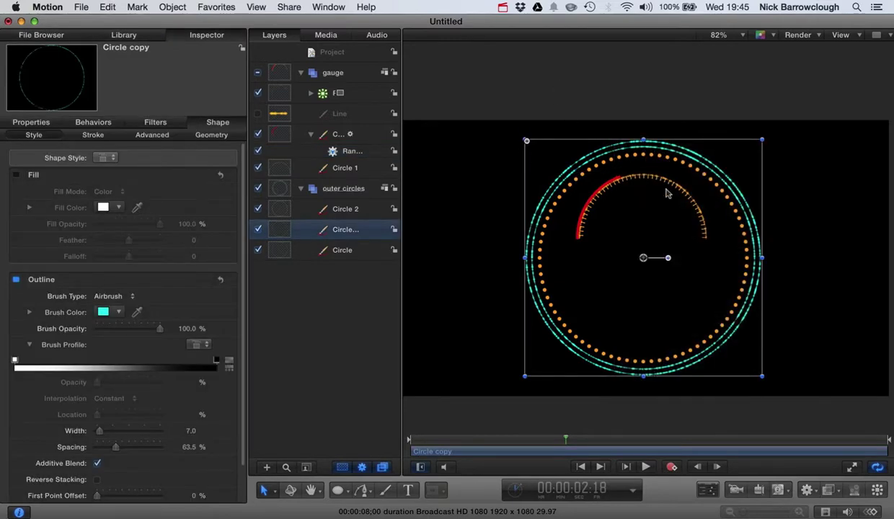
scroll(667, 193, "up", 5)
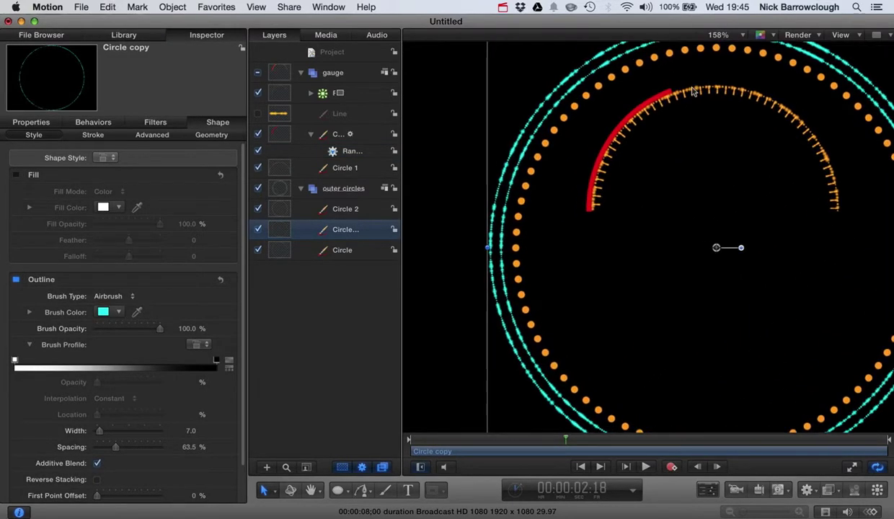
scroll(692, 90, "up", 3)
scroll(692, 90, "right", 3)
left_click(142, 38)
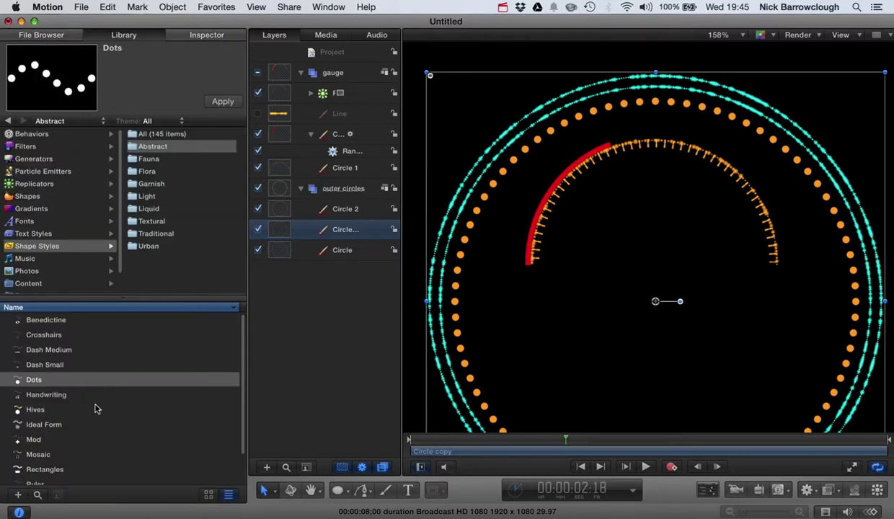
scroll(65, 433, "down", 1)
left_click(54, 418)
Step: Browse the Textural shape styles, previewing Scales, Sash and Smoke 03
scroll(110, 441, "down", 2)
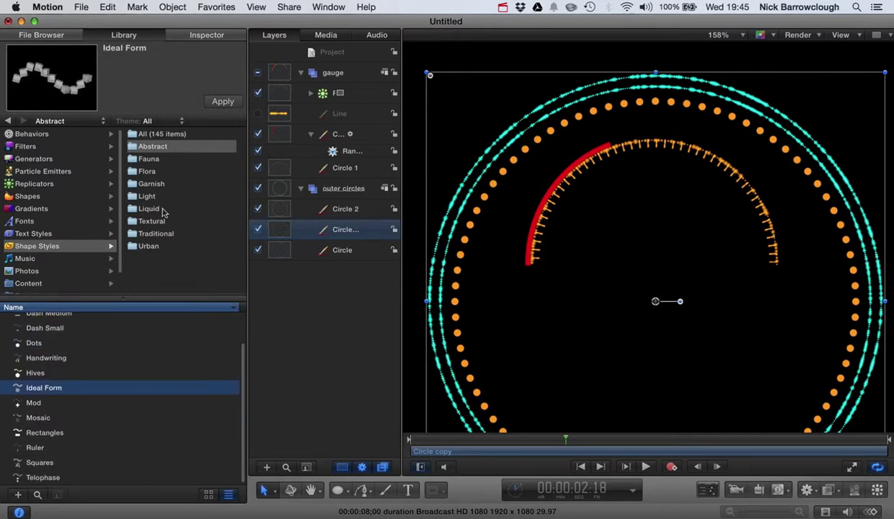
left_click(157, 223)
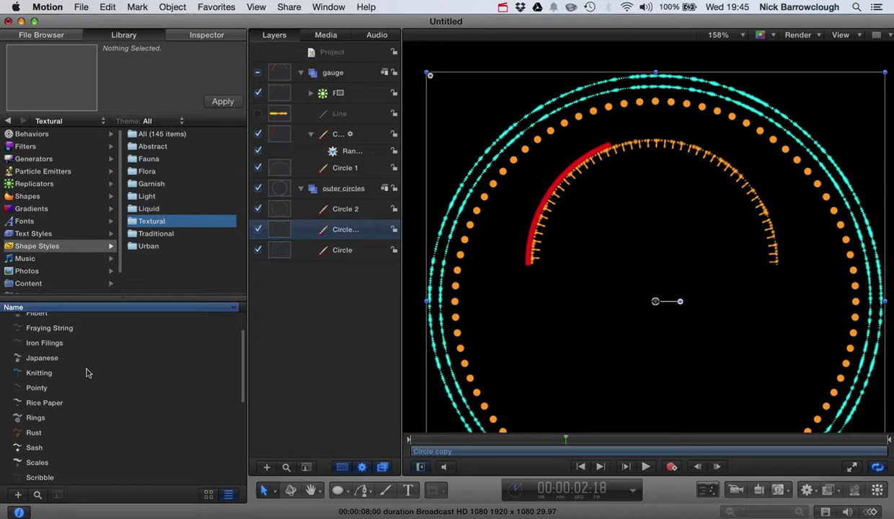
scroll(101, 431, "down", 6)
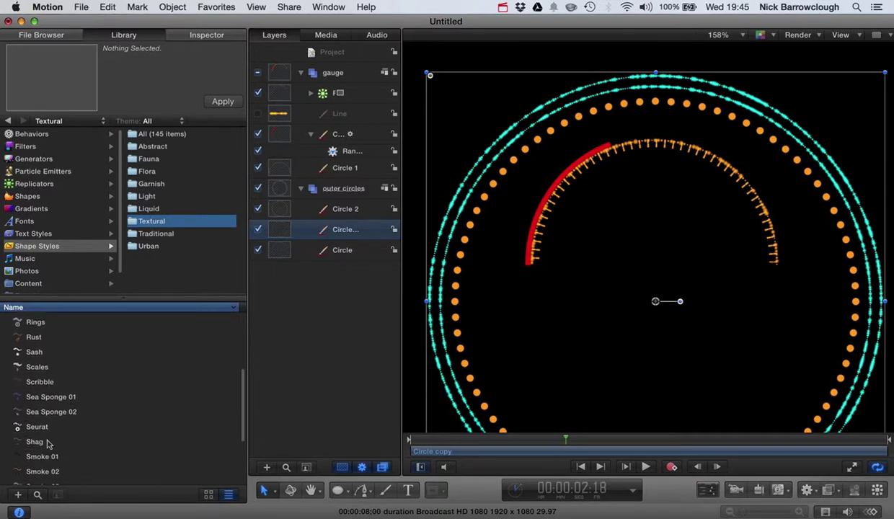
scroll(87, 429, "down", 2)
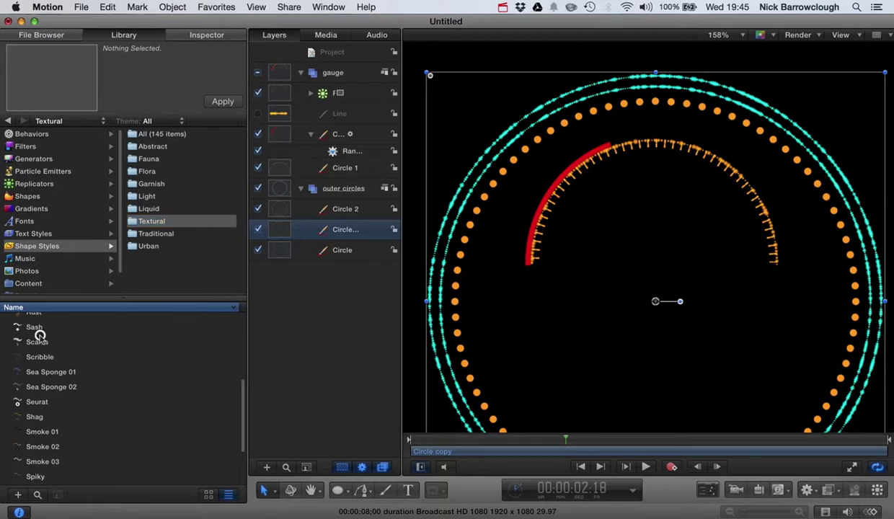
left_click(40, 339)
left_click(38, 328)
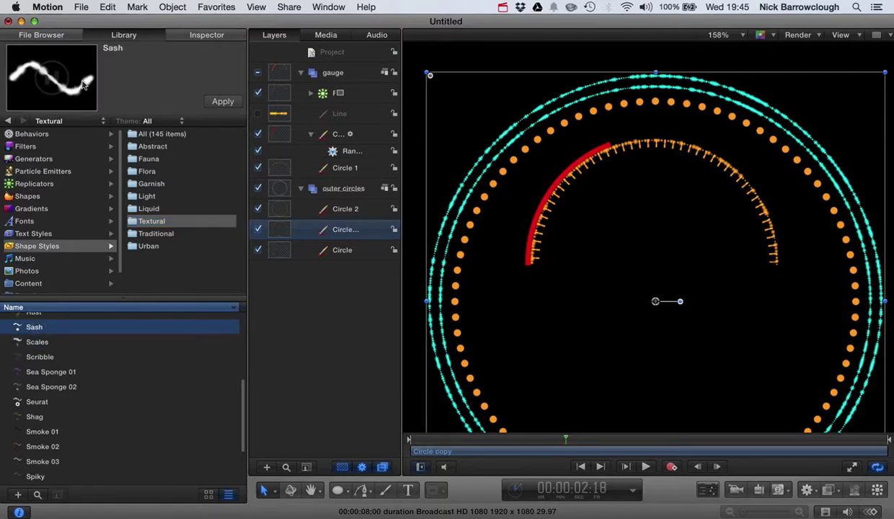
left_click(41, 464)
scroll(116, 445, "down", 5)
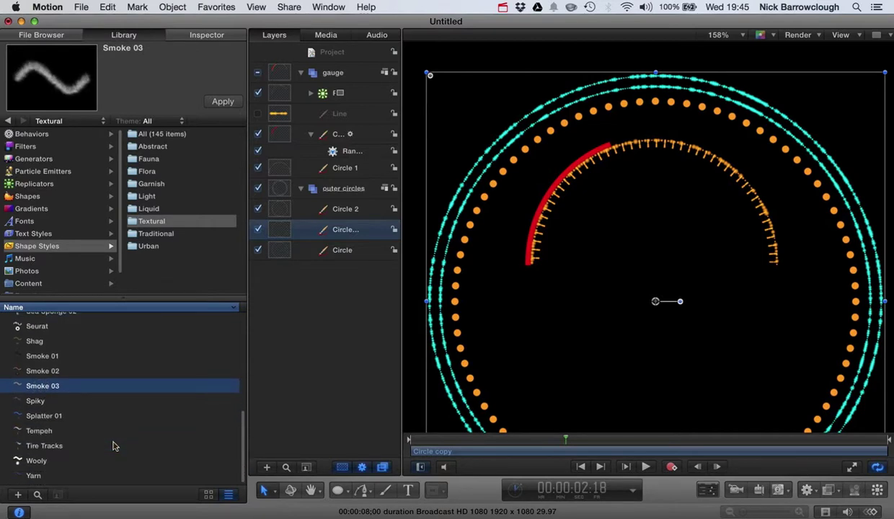
scroll(113, 446, "up", 10)
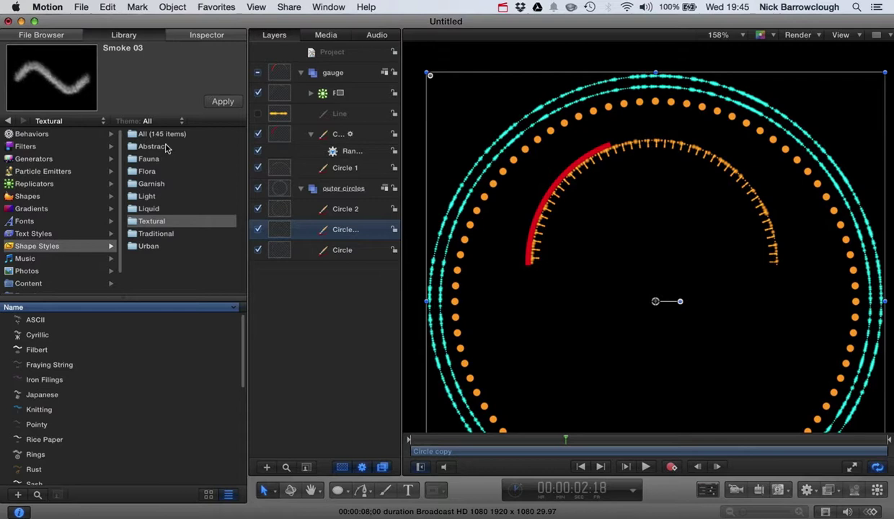
Step: In the Traditional shape styles, preview Chalk Easy and then Chalk Hard
left_click(156, 235)
scroll(119, 361, "down", 2)
left_click(44, 404)
left_click(45, 420)
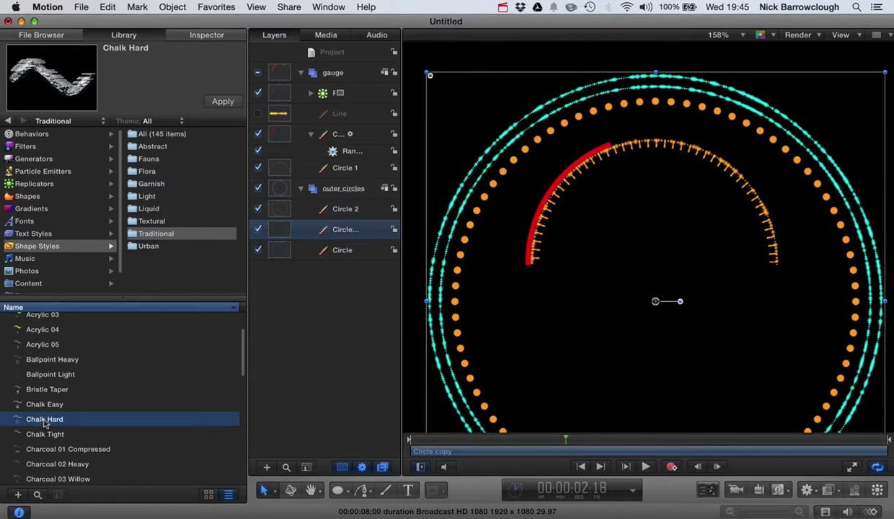
Step: Apply Chalk Hard to the red Circle 1 copy layer and show its stroke settings
left_click_drag(45, 422, 290, 136)
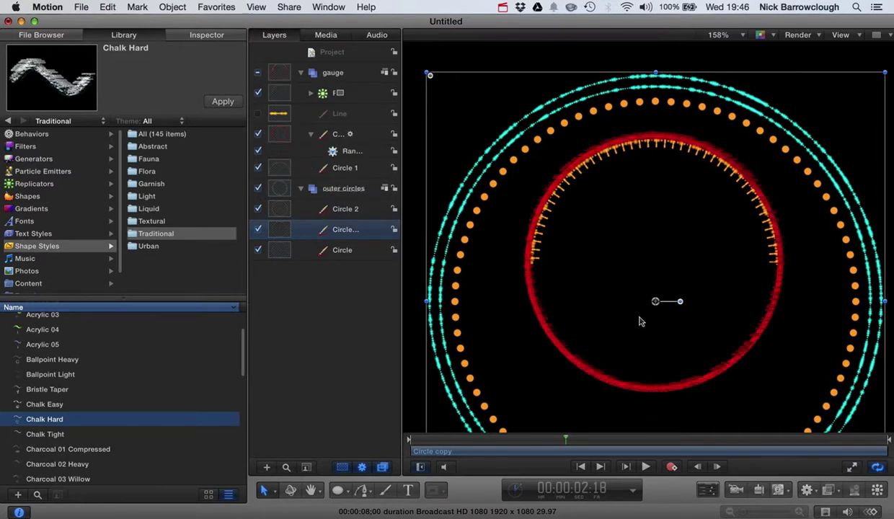
left_click(185, 33)
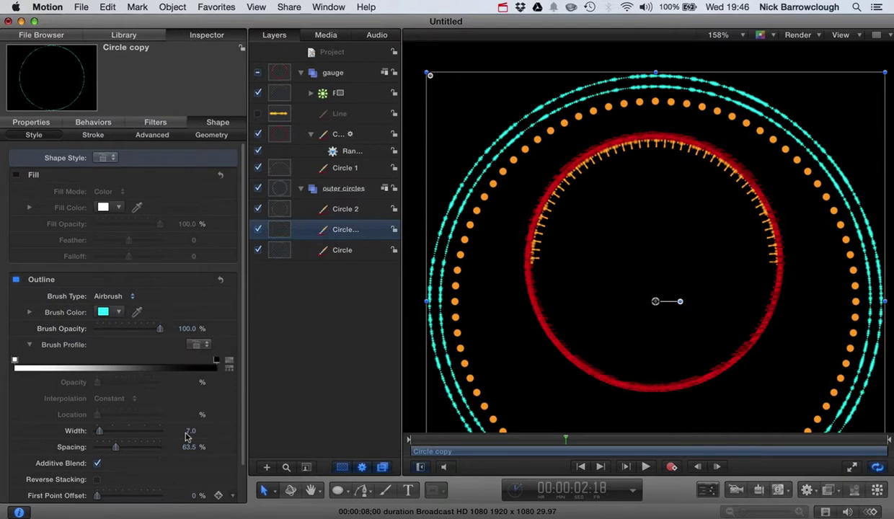
scroll(185, 426, "down", 1)
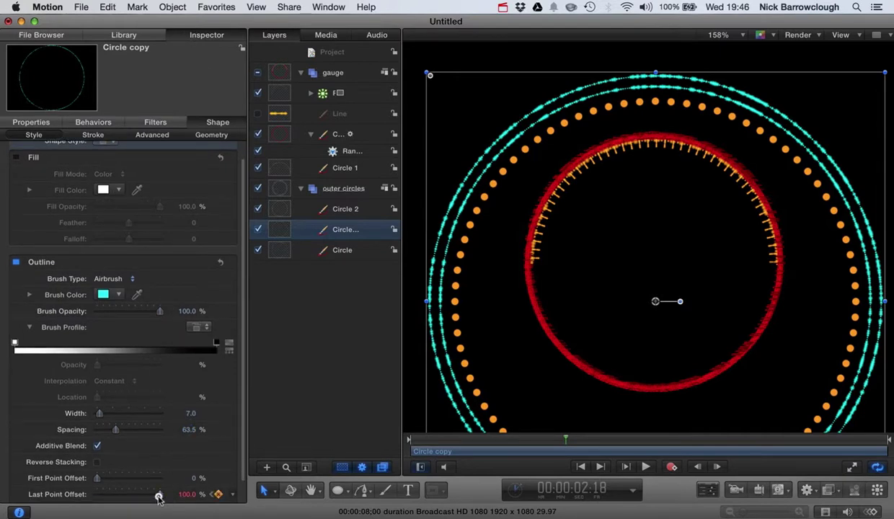
Step: Trim the red circle's stroke to a short arc with Last Point Offset about 19%
mouse_move(158, 497)
left_mouse_down()
mouse_move(110, 495)
mouse_move(122, 494)
left_mouse_up()
key("super+z")
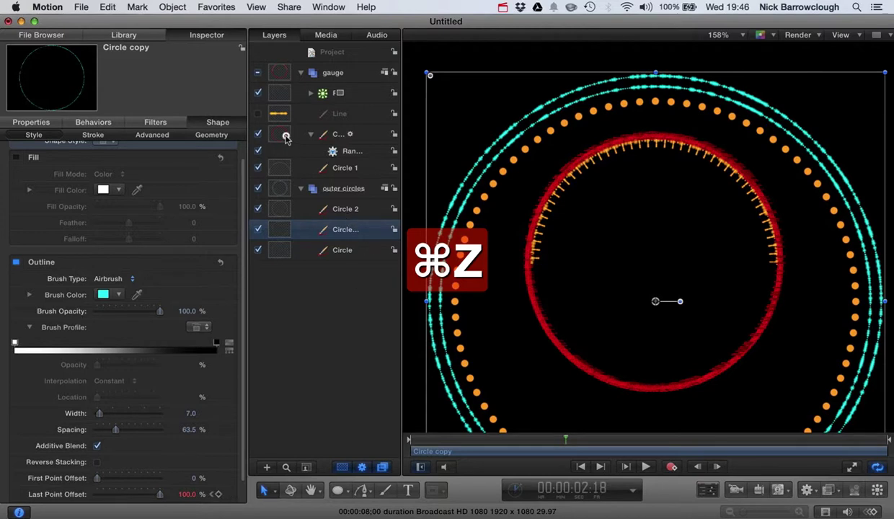
left_click(285, 137)
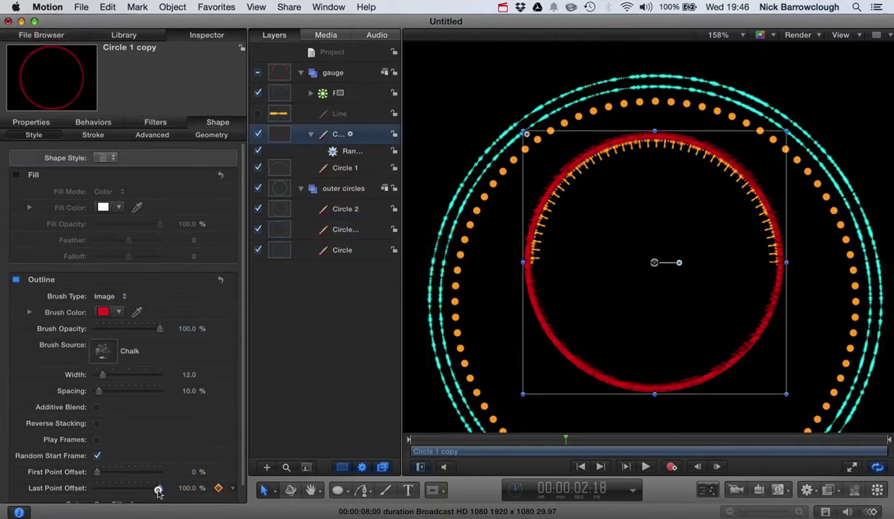
left_click_drag(158, 491, 97, 491)
Step: Play the arc animation, pause at 6:03, zoom the canvas to 109% and deselect
left_click(645, 467)
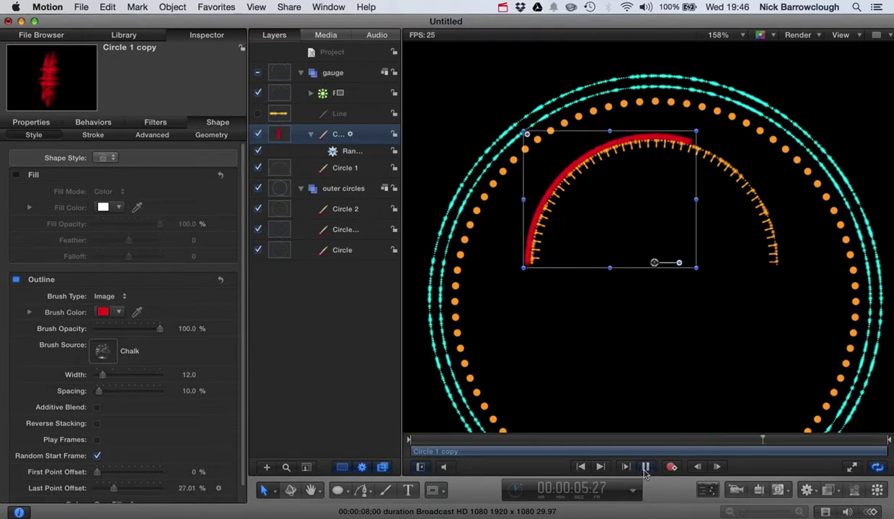
left_click(644, 468)
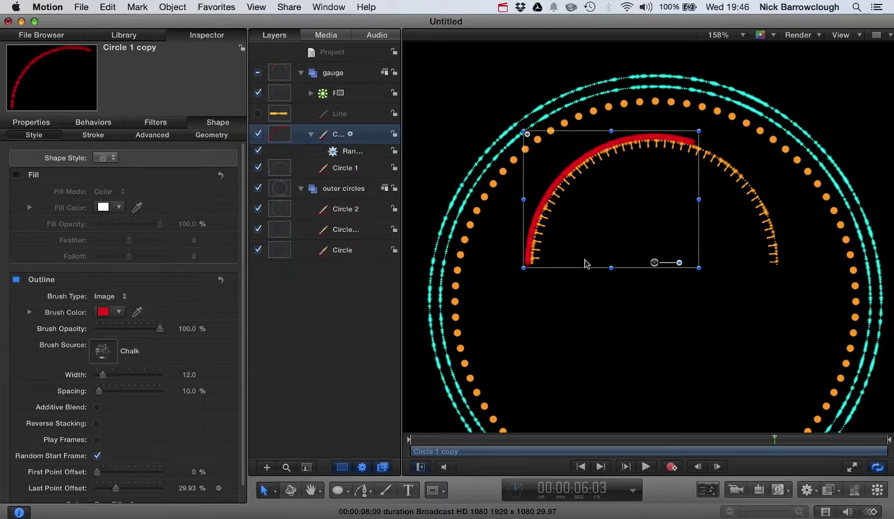
scroll(604, 256, "down", 3)
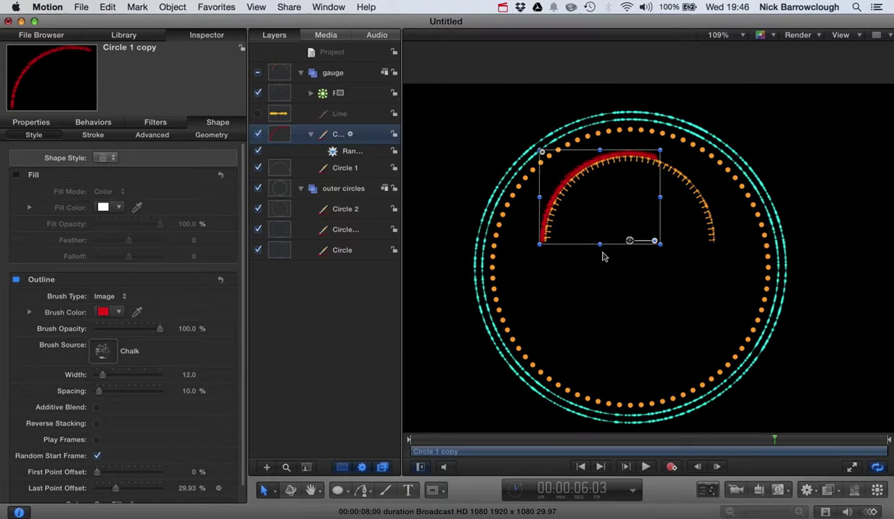
scroll(604, 257, "down", 3)
left_click(445, 262)
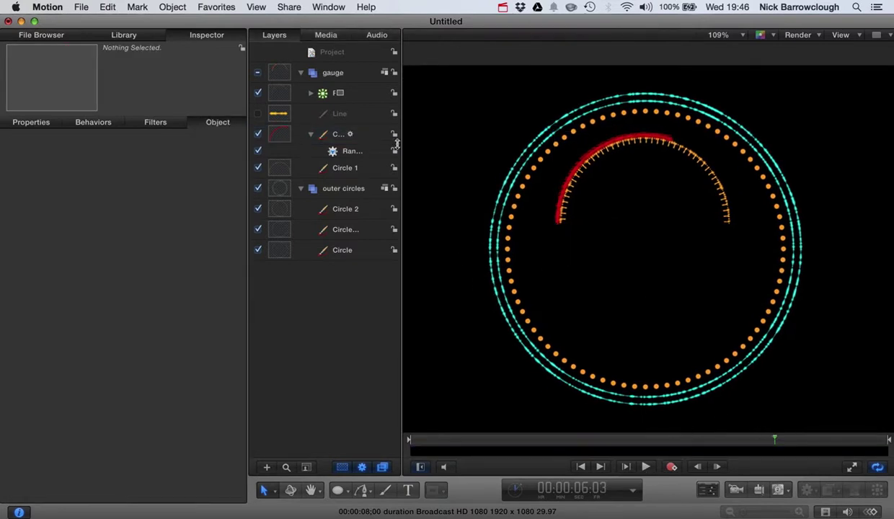
Step: Collapse the red arc layer, expand the needle group, select gauge and play from Home
left_click(315, 134)
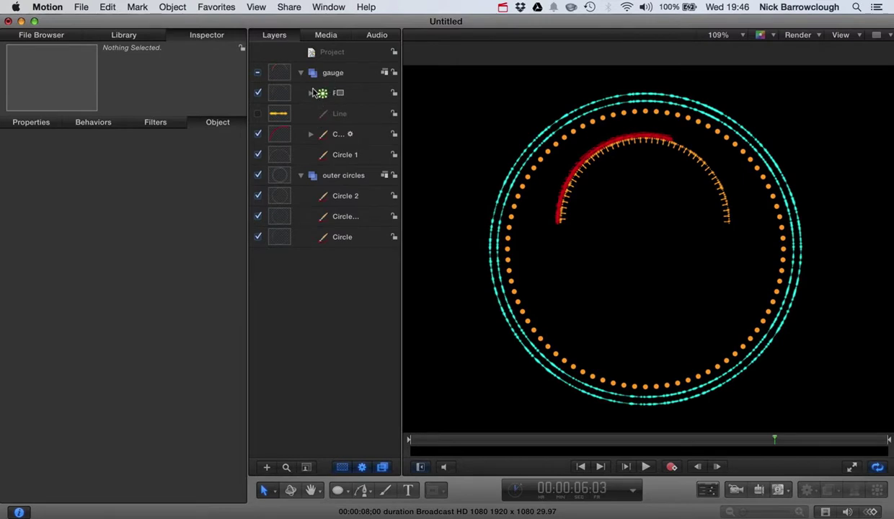
left_click(311, 93)
left_click(321, 72)
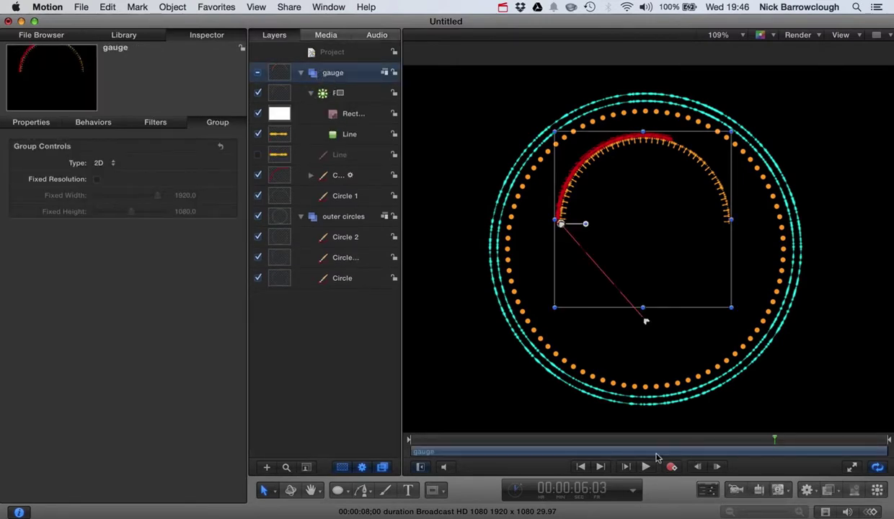
left_click(580, 466)
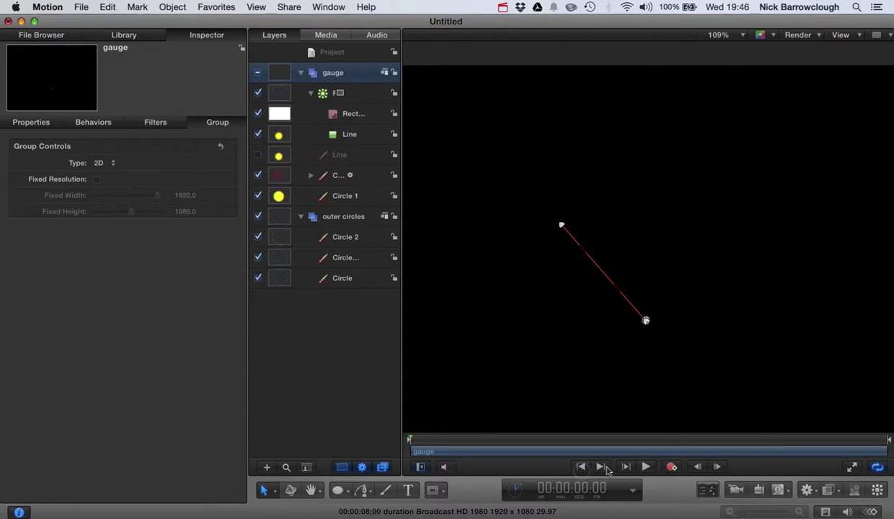
left_click(645, 467)
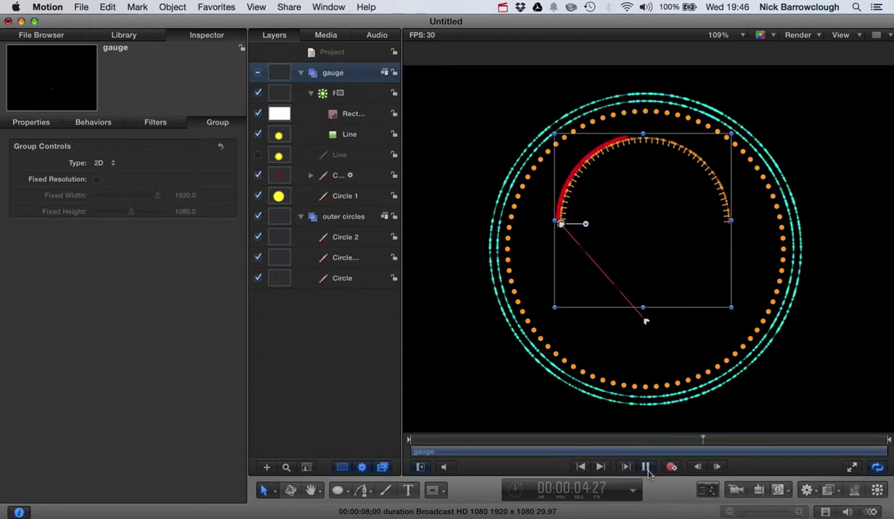
left_click(646, 467)
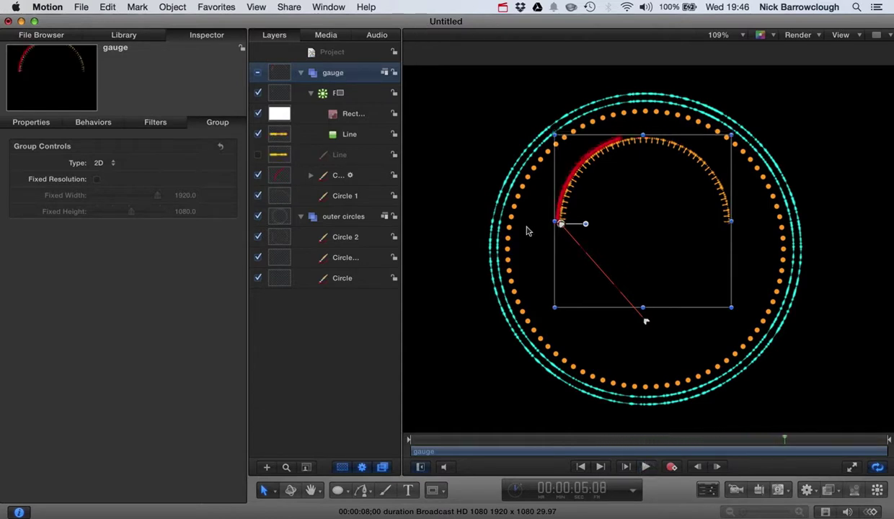
Step: Rewind to the first frame and replay the gauge animation from the start
left_click(463, 291)
left_click_drag(786, 444, 361, 432)
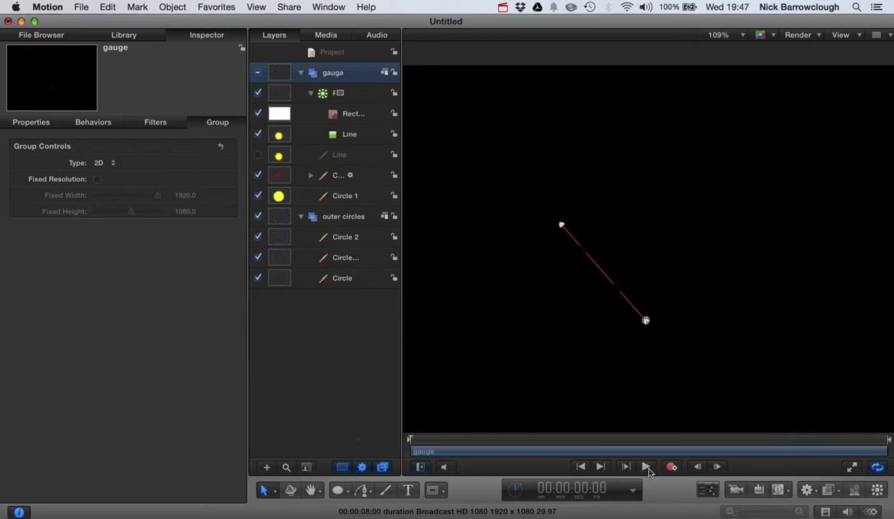
left_click(331, 54)
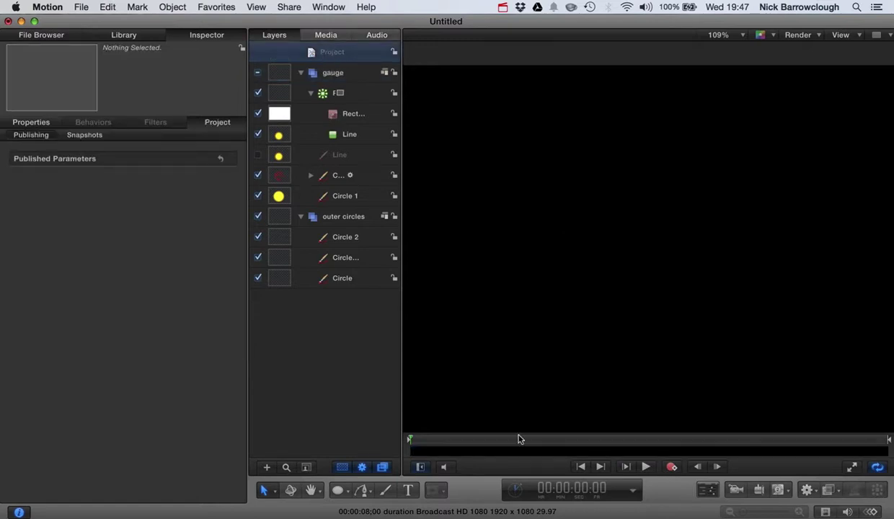
left_click(646, 467)
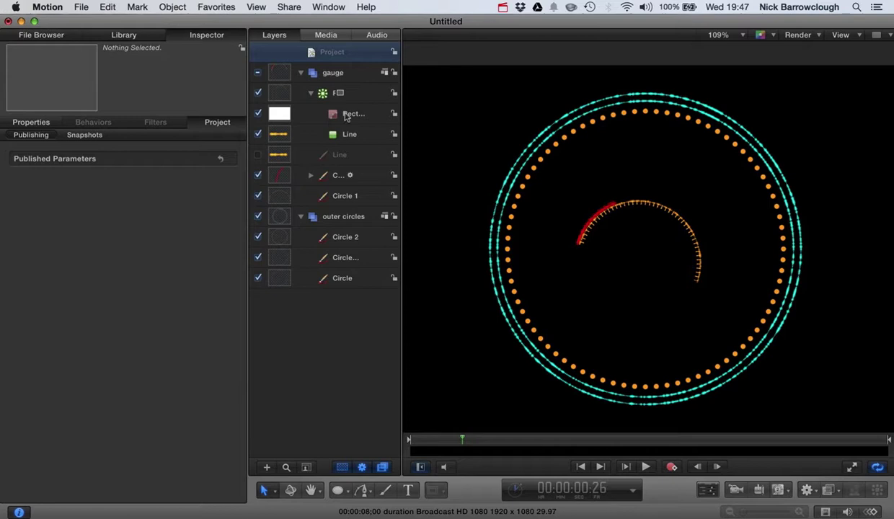
left_click(306, 74)
Step: Collapse all groups and add a new empty group named PARENT
left_click(312, 94)
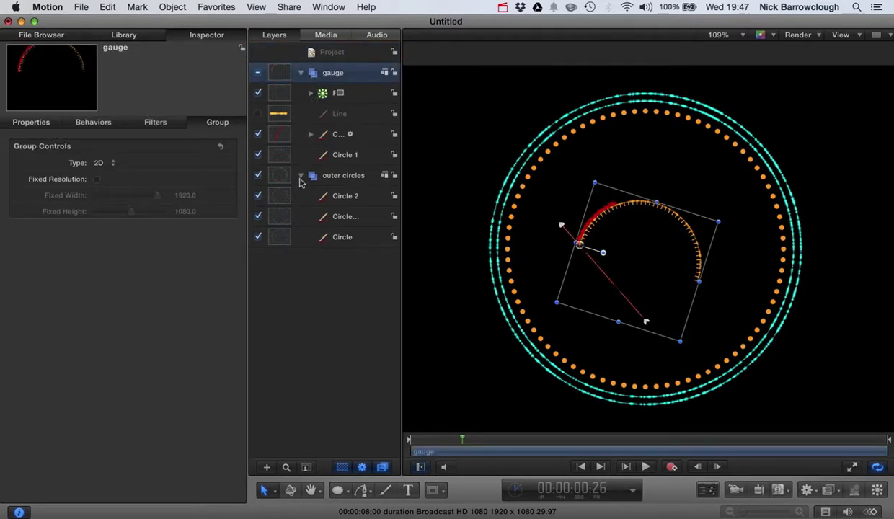
left_click(301, 177)
left_click(300, 72)
left_click(340, 52)
left_click(267, 467)
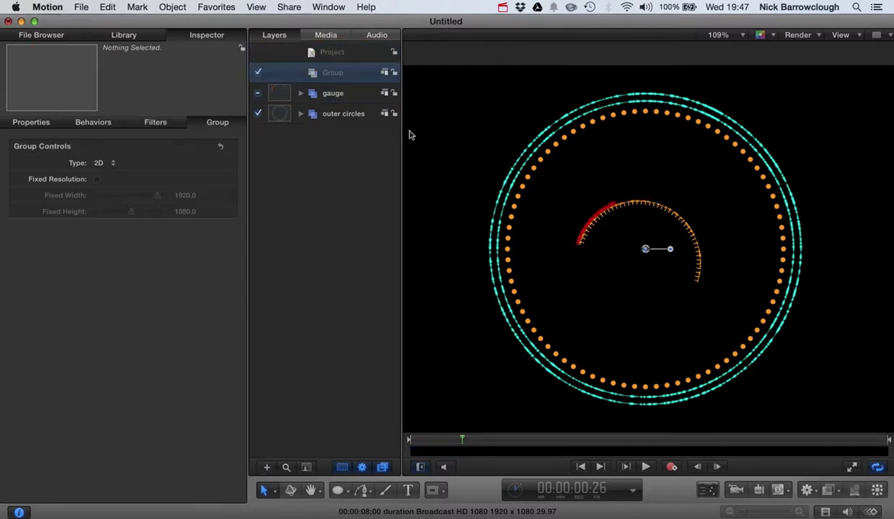
double_click(333, 73)
type("PARENT")
key("Return")
Step: Move gauge and outer circles into PARENT and show PARENT's Inspector Properties
left_click(323, 94)
left_click(310, 113, "shift")
left_click_drag(315, 90, 339, 75)
left_click(336, 72)
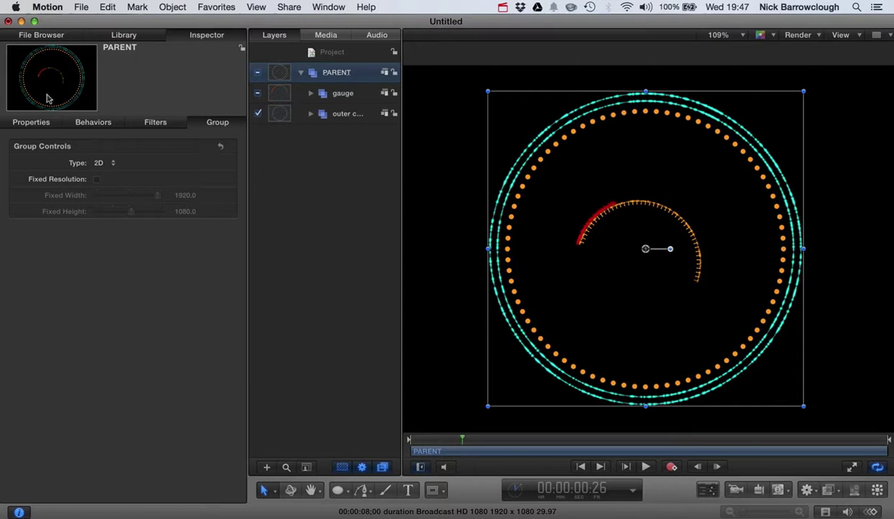
left_click(32, 123)
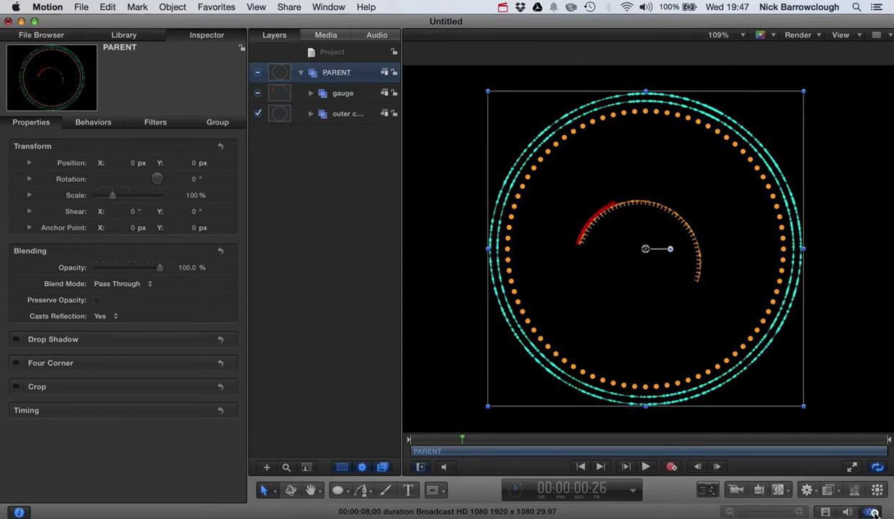
Step: Show the Timeline, scrub to 7:20, then return the playhead to 00:00:00:00
left_click(845, 512)
left_click(846, 511)
left_click(826, 512)
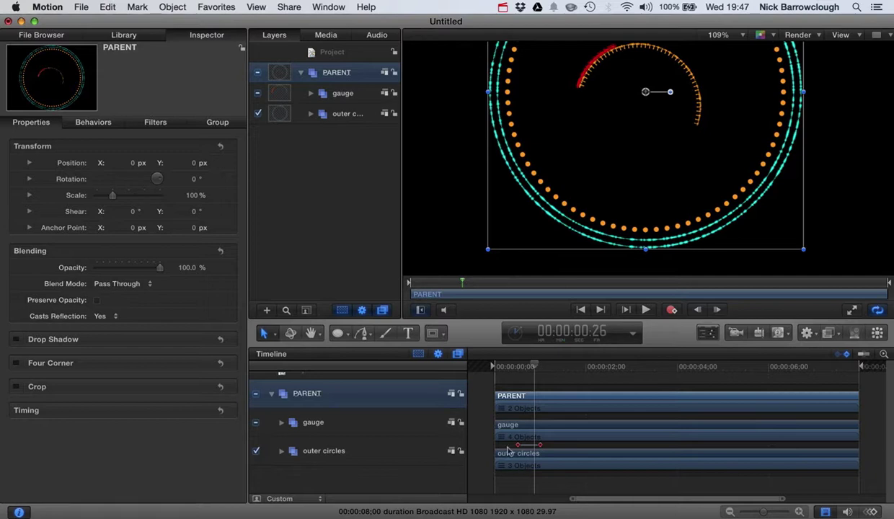
left_click_drag(818, 366, 846, 364)
scroll(845, 358, "up", 2)
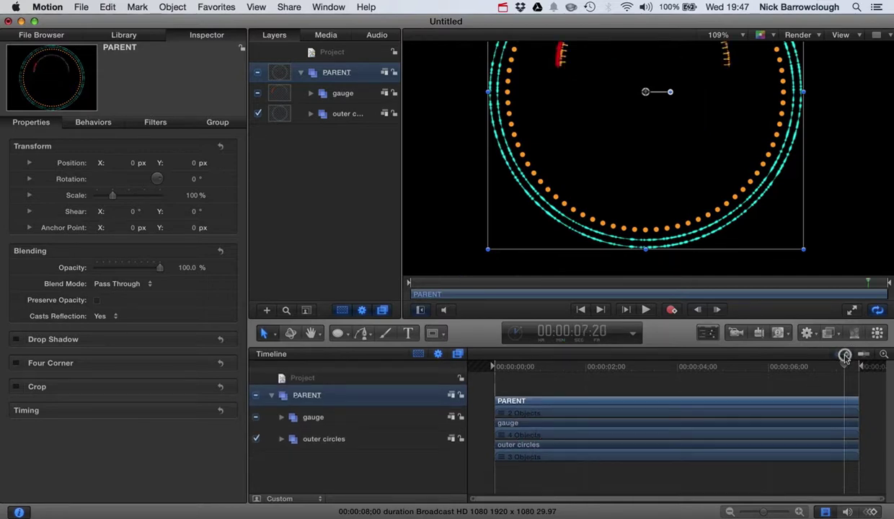
left_click_drag(844, 367, 493, 371)
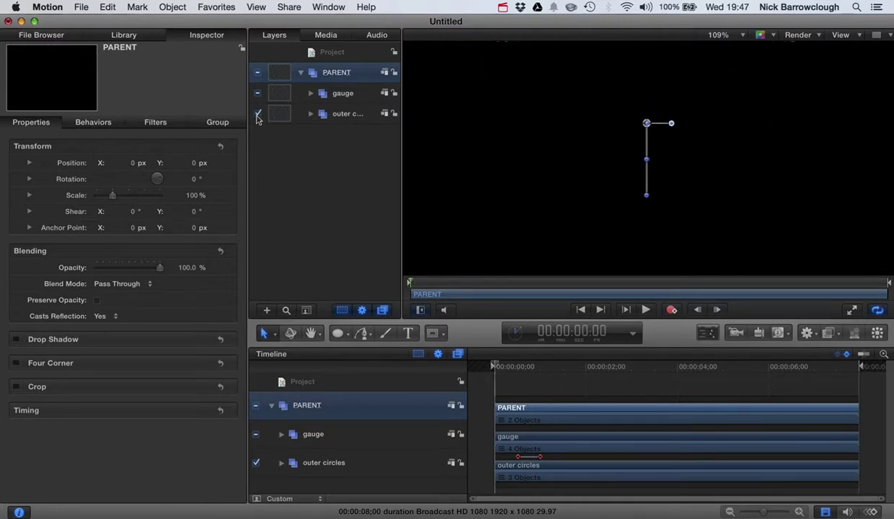
Step: Keyframe the PARENT group's opacity at 0% on the first frame
left_click(326, 75)
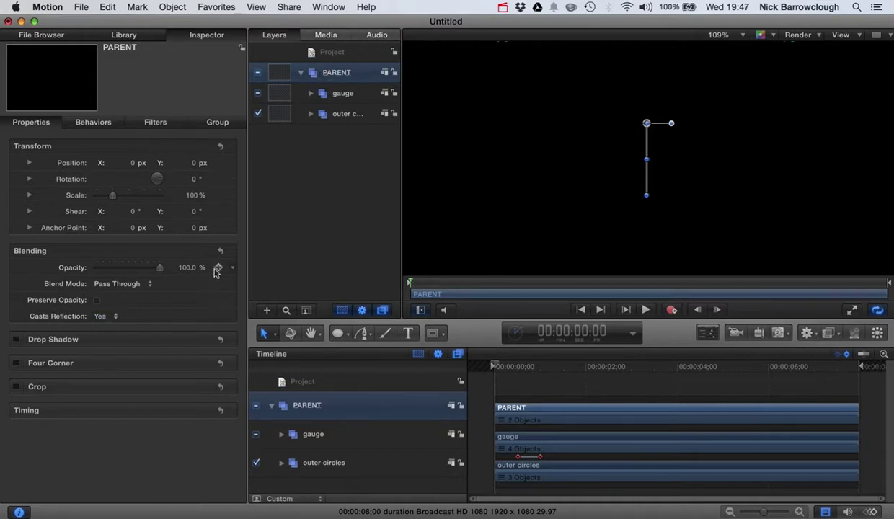
left_click(218, 272)
left_click_drag(160, 267, 36, 266)
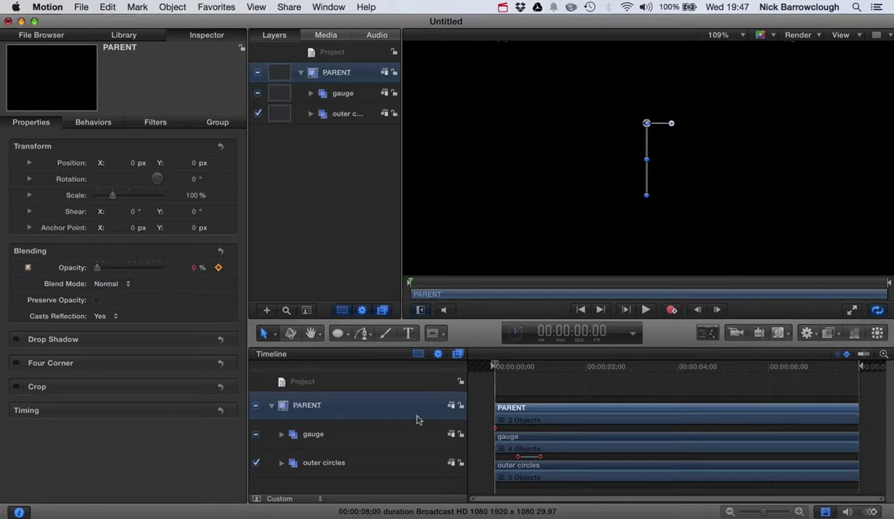
Step: Fit the canvas in view and raise PARENT's opacity to 100% at frame 4
left_click(717, 310)
left_click(717, 310)
left_click(717, 310)
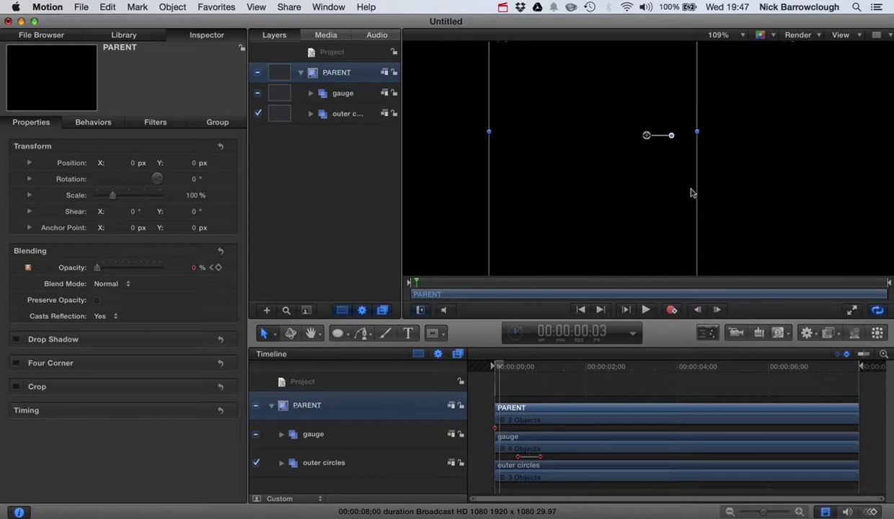
key("shift+z")
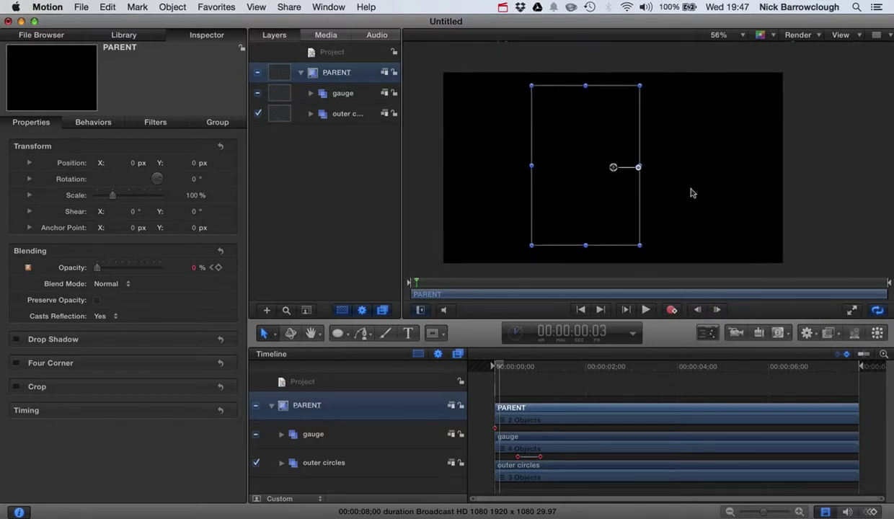
left_click(717, 310)
left_click(718, 311)
left_click(718, 311)
left_click(718, 310)
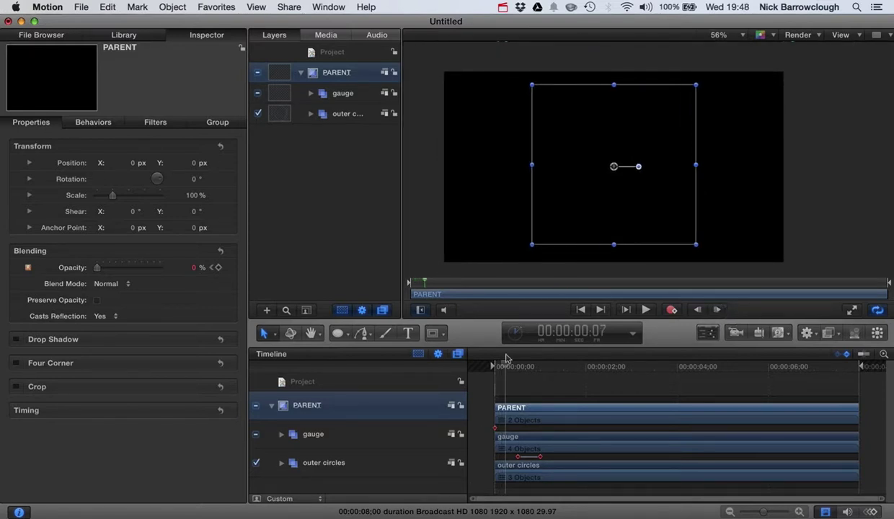
left_click(698, 310)
left_click(698, 310)
left_click(698, 311)
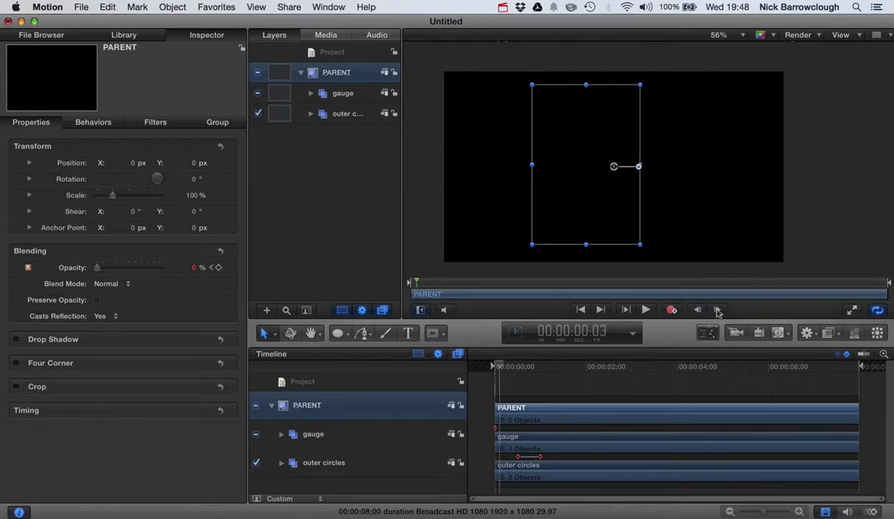
left_click(717, 311)
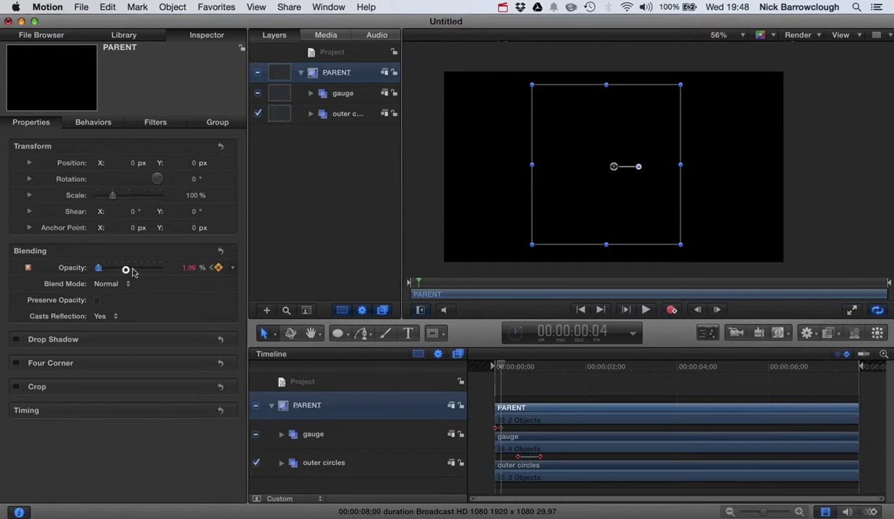
left_click_drag(127, 267, 220, 268)
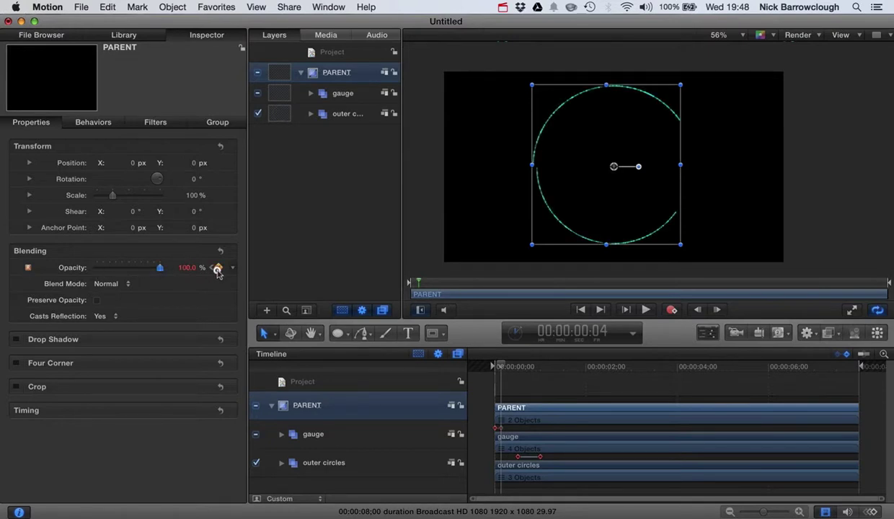
Step: Keyframe opacity at 100% on frame 5 and back to 0% by frame 9
left_click(718, 311)
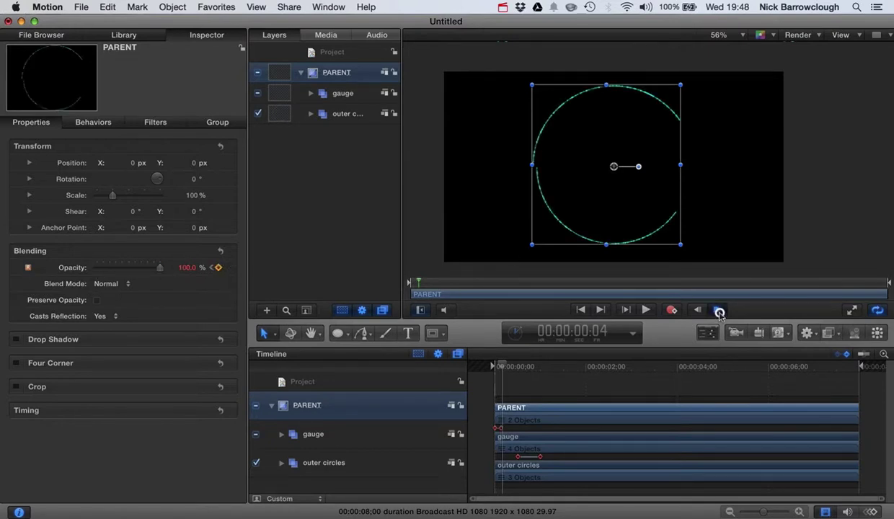
left_click(217, 269)
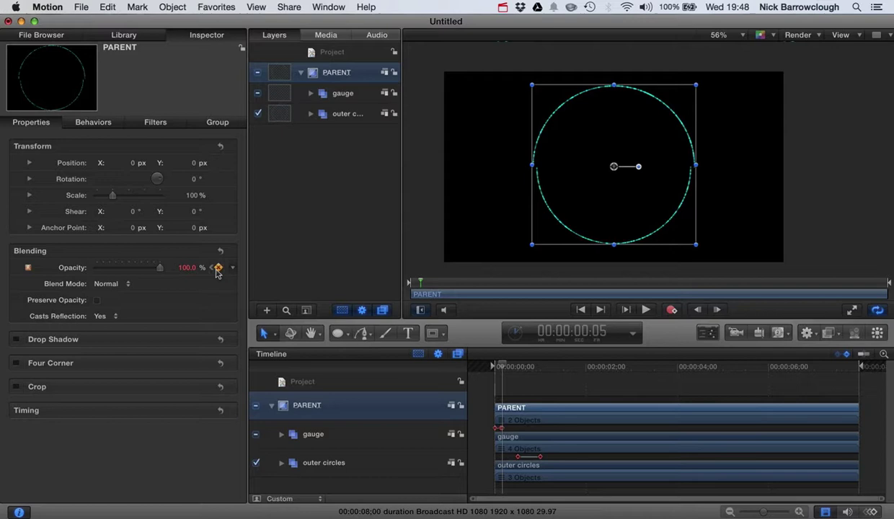
left_click(718, 310)
left_click(718, 310)
left_click(718, 311)
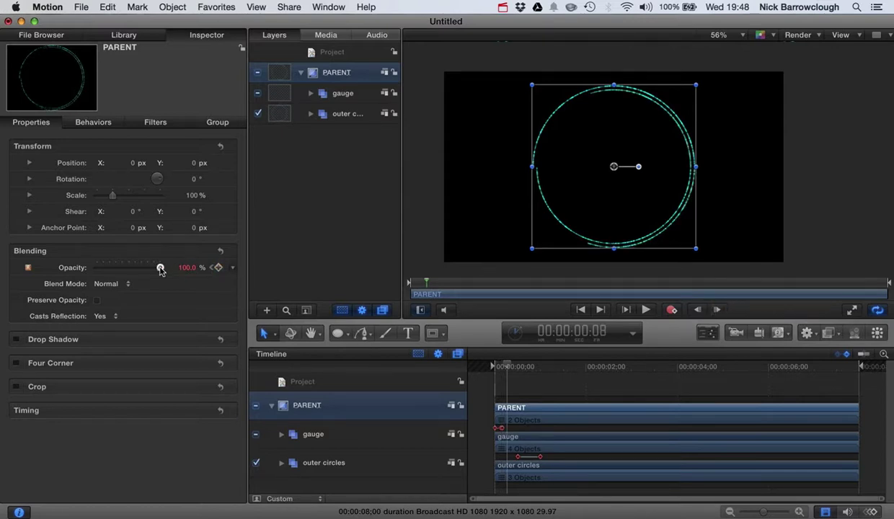
left_click_drag(160, 271, 96, 268)
left_click(718, 311)
left_click(218, 268)
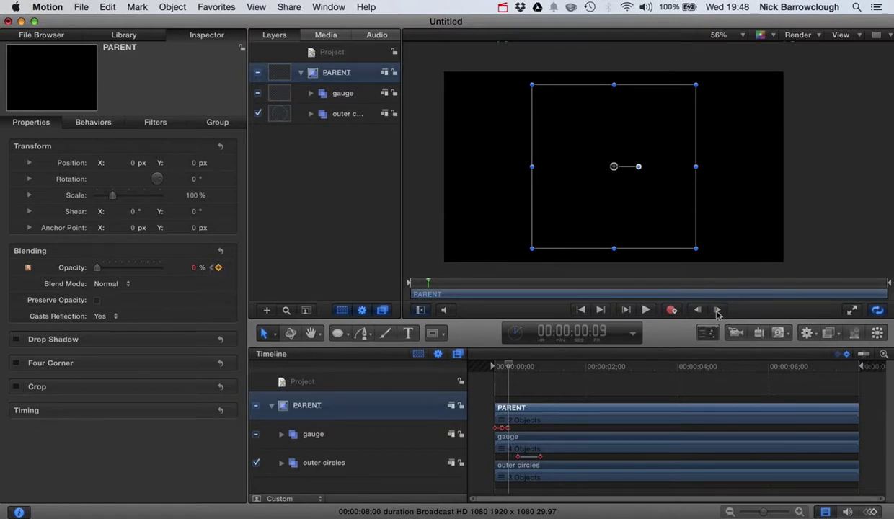
Step: Replay the first frames from the start to check PARENT's fade-in flicker
left_click_drag(509, 368, 419, 359)
left_click(646, 309)
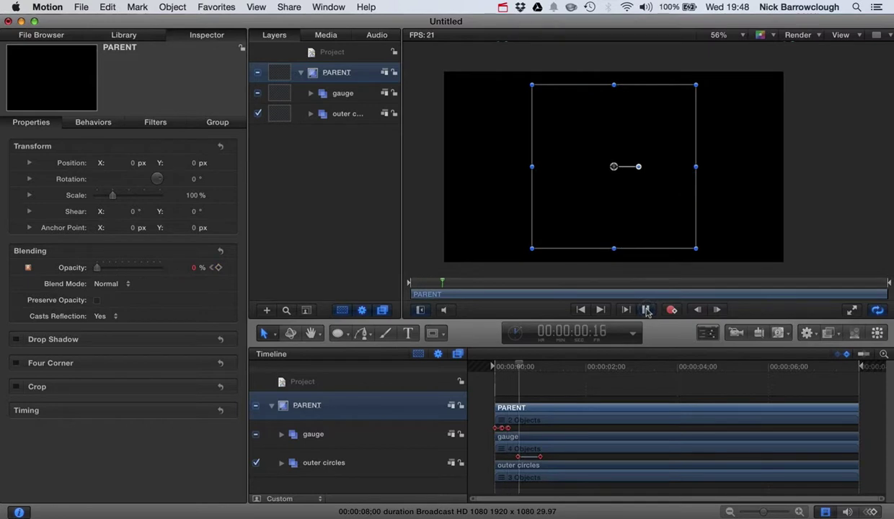
left_click(480, 372)
left_click_drag(481, 372, 506, 366)
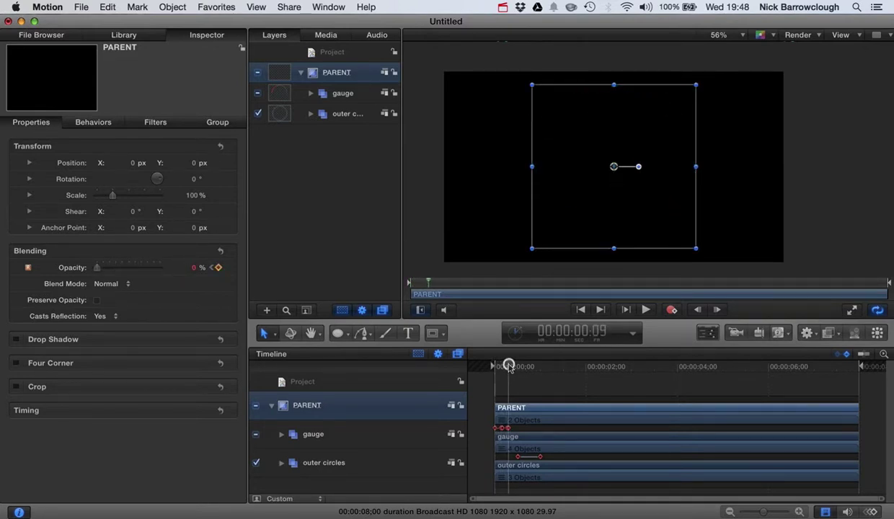
left_click(209, 267)
Step: Add opacity keyframes at frame 11, 100% at frame 14, and at frame 16
left_click(720, 310)
left_click(720, 310)
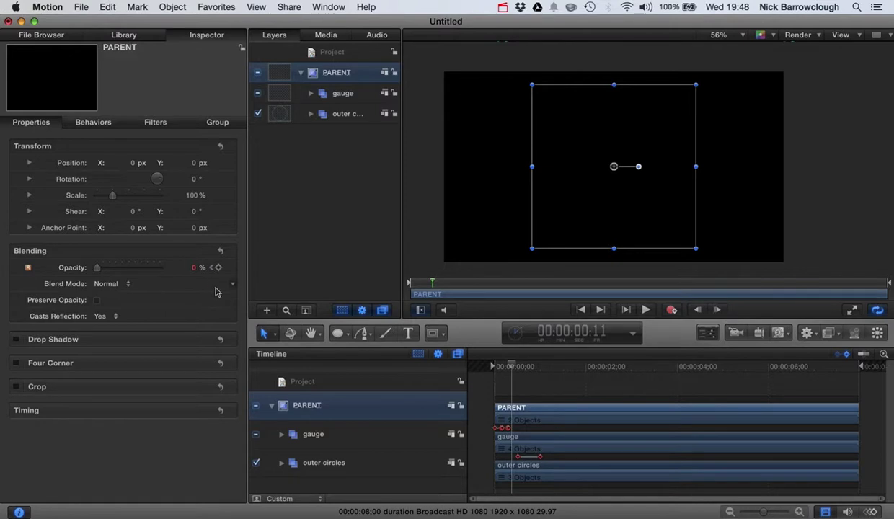
left_click(220, 269)
left_click(718, 310)
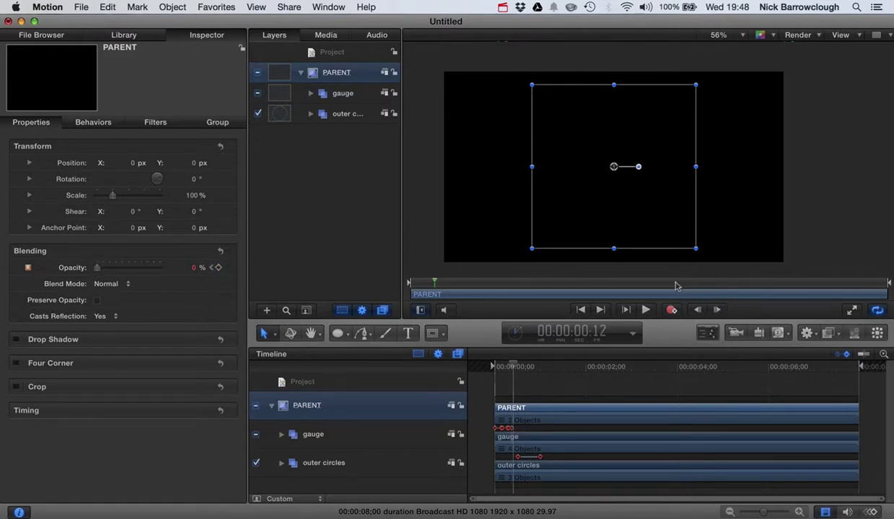
left_click(717, 310)
left_click(717, 310)
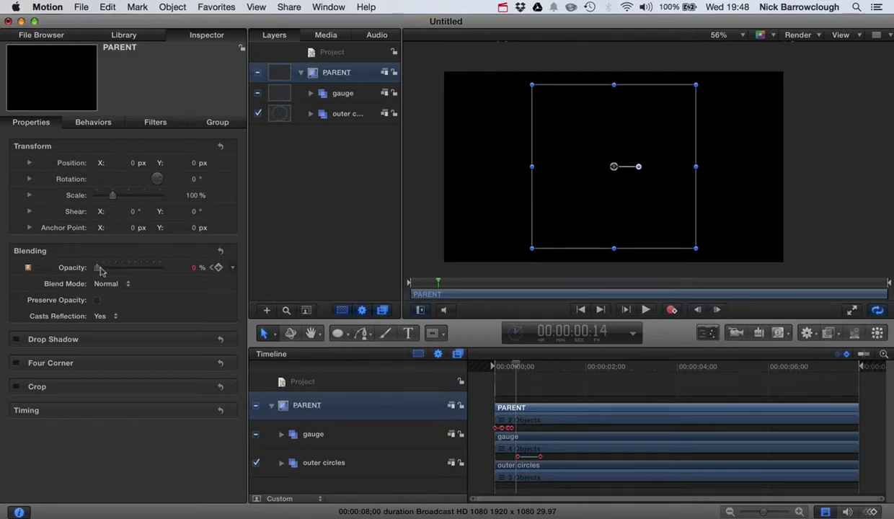
left_click_drag(97, 265, 277, 255)
left_click(717, 310)
left_click(717, 309)
left_click(221, 268)
Step: Flicker PARENT's opacity: 0% at frame 17, 100% at 18, 0% at 21, 100% at 22
left_click(716, 309)
left_click_drag(160, 268, 4, 267)
left_click(717, 311)
left_click_drag(99, 270, 279, 261)
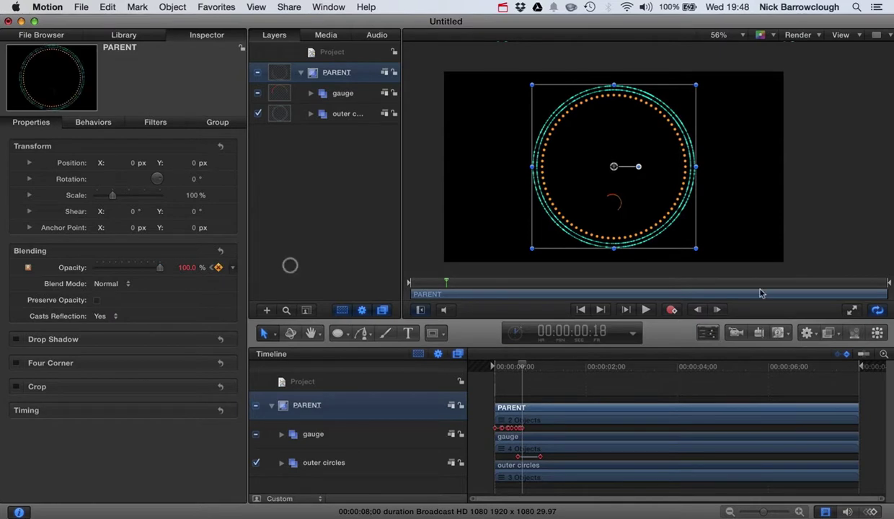
left_click(714, 311)
left_click(714, 310)
left_click(714, 310)
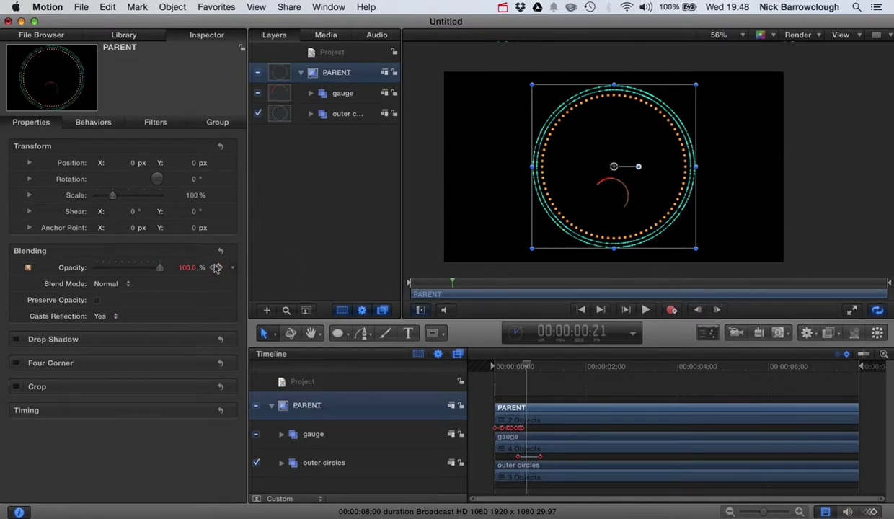
left_click_drag(161, 269, 94, 263)
left_click(716, 311)
left_click(219, 267)
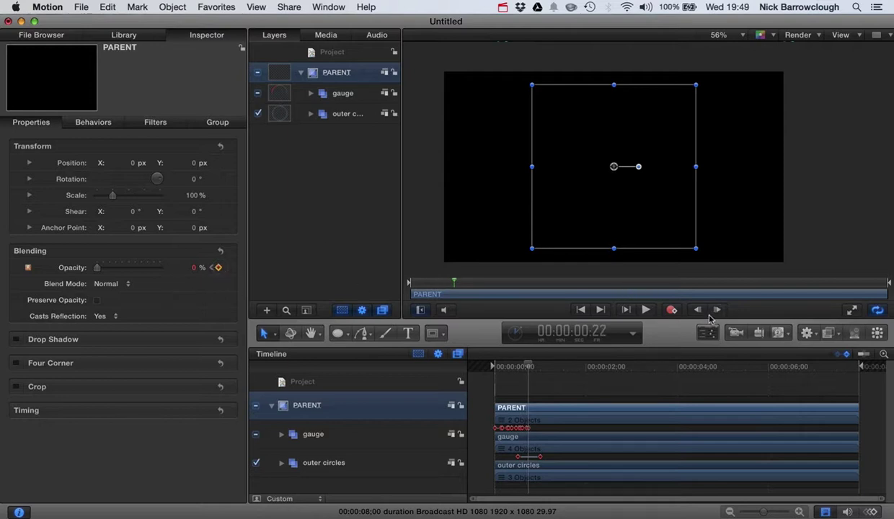
left_click_drag(96, 268, 160, 267)
left_click_drag(530, 369, 484, 364)
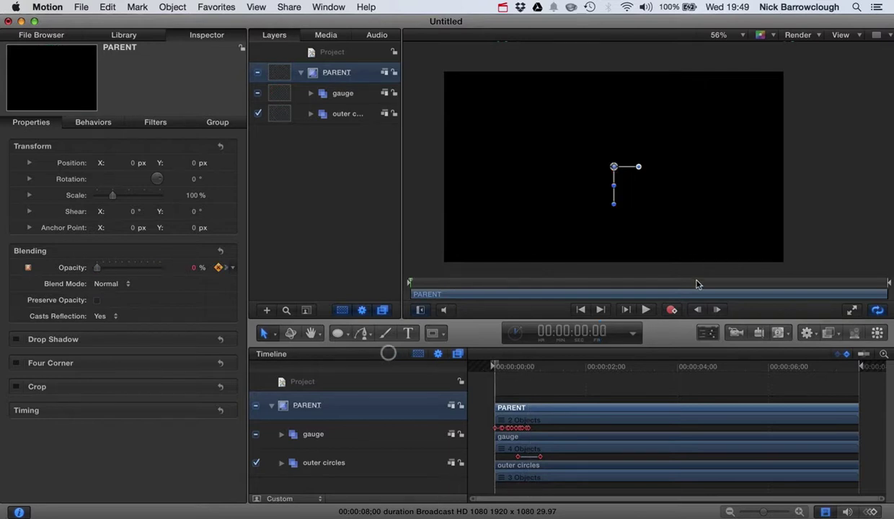
left_click(644, 310)
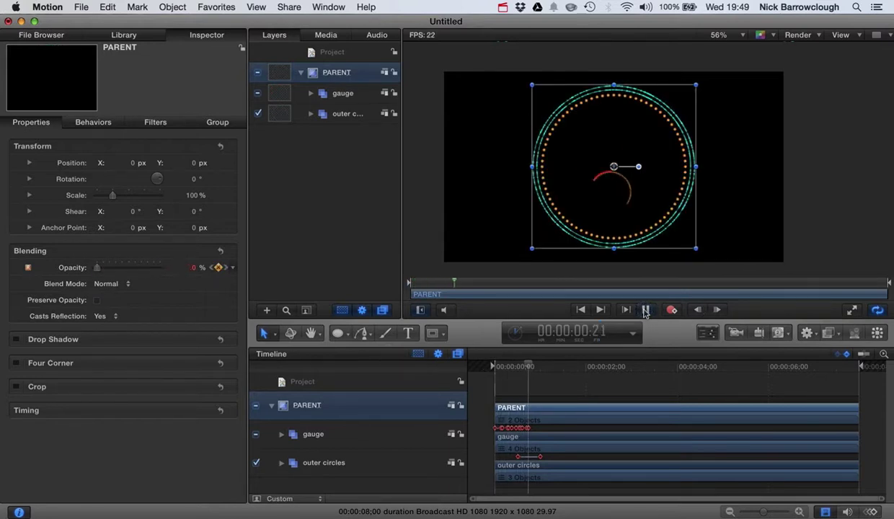
left_click(644, 310)
left_click(821, 182)
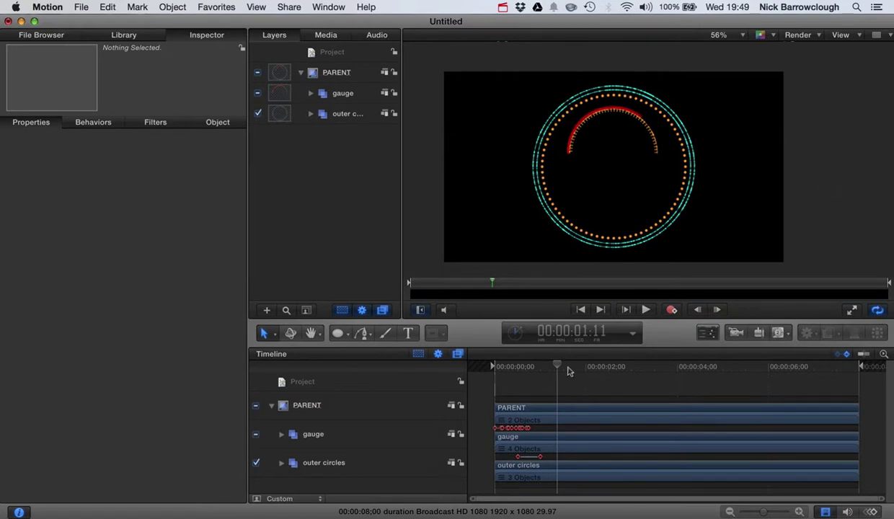
left_click_drag(557, 364, 425, 360)
left_click(645, 310)
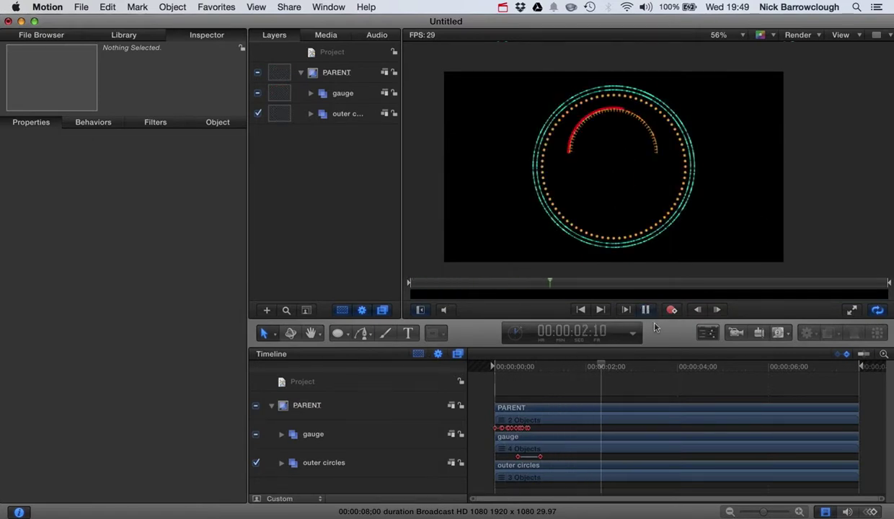
left_click(645, 309)
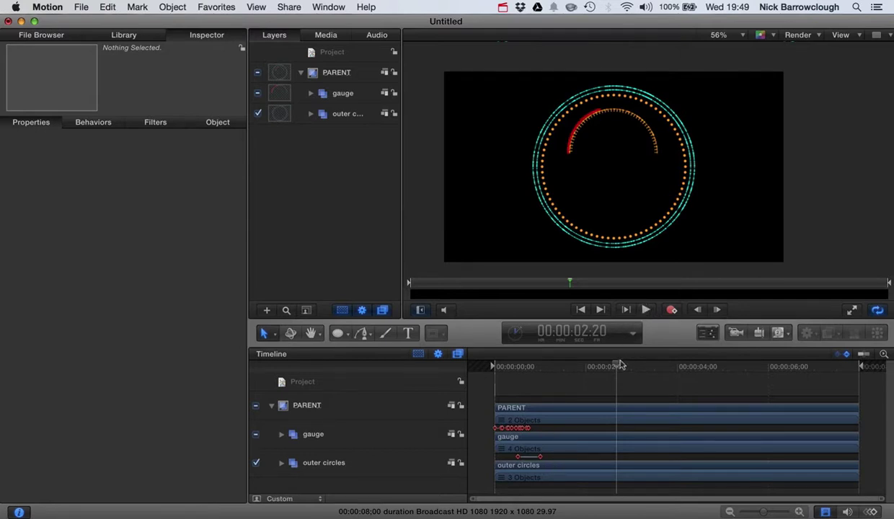
left_click_drag(602, 365, 514, 361)
left_click(645, 310)
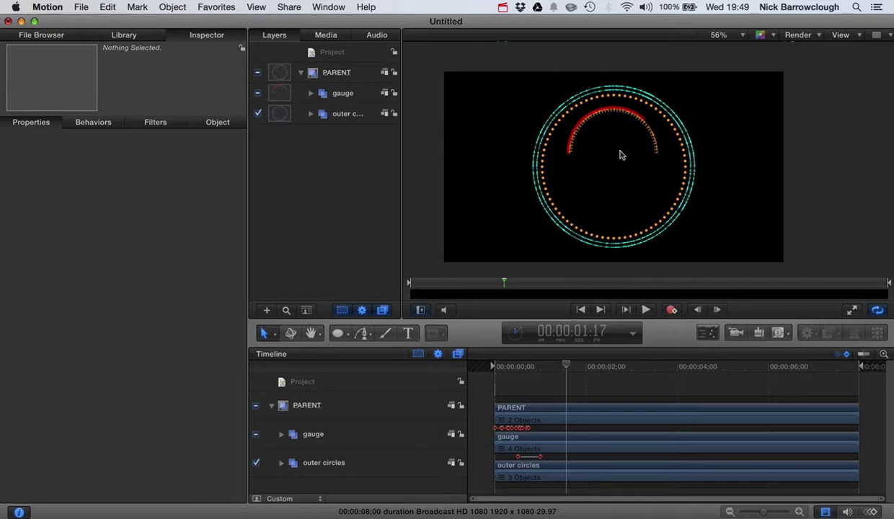
scroll(621, 154, "up", 3)
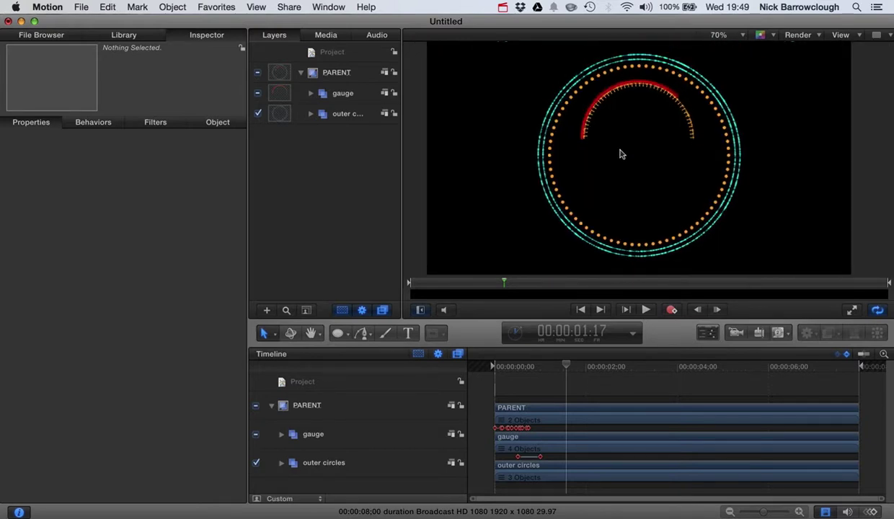
scroll(621, 154, "down", 2)
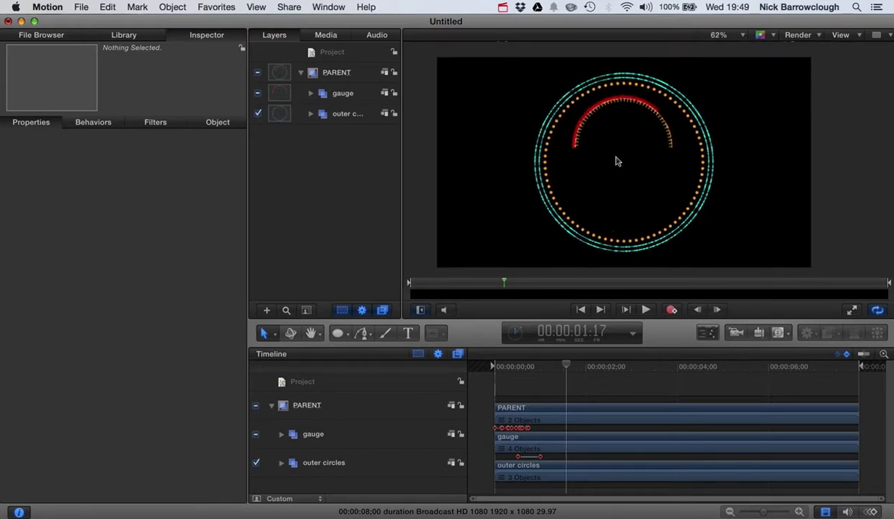